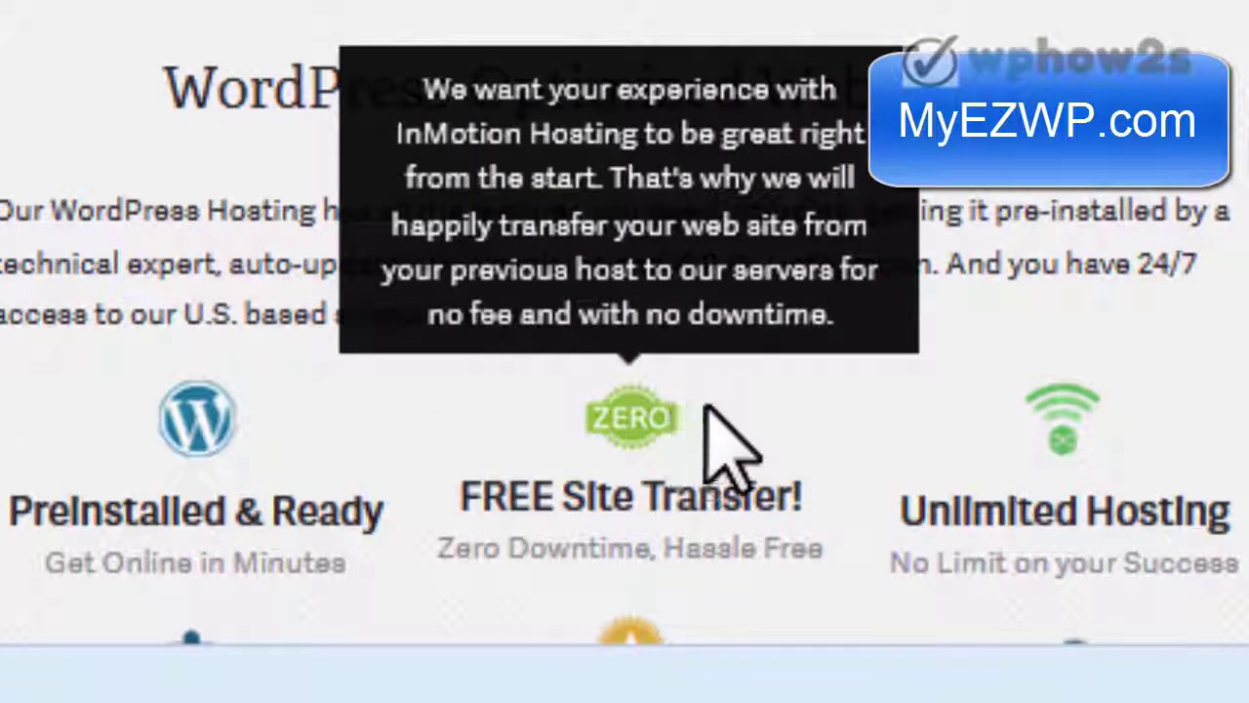
- Order the Launch hosting plan on a 1-year term, bringing the cart to $47.94
mouse_move(657, 432)
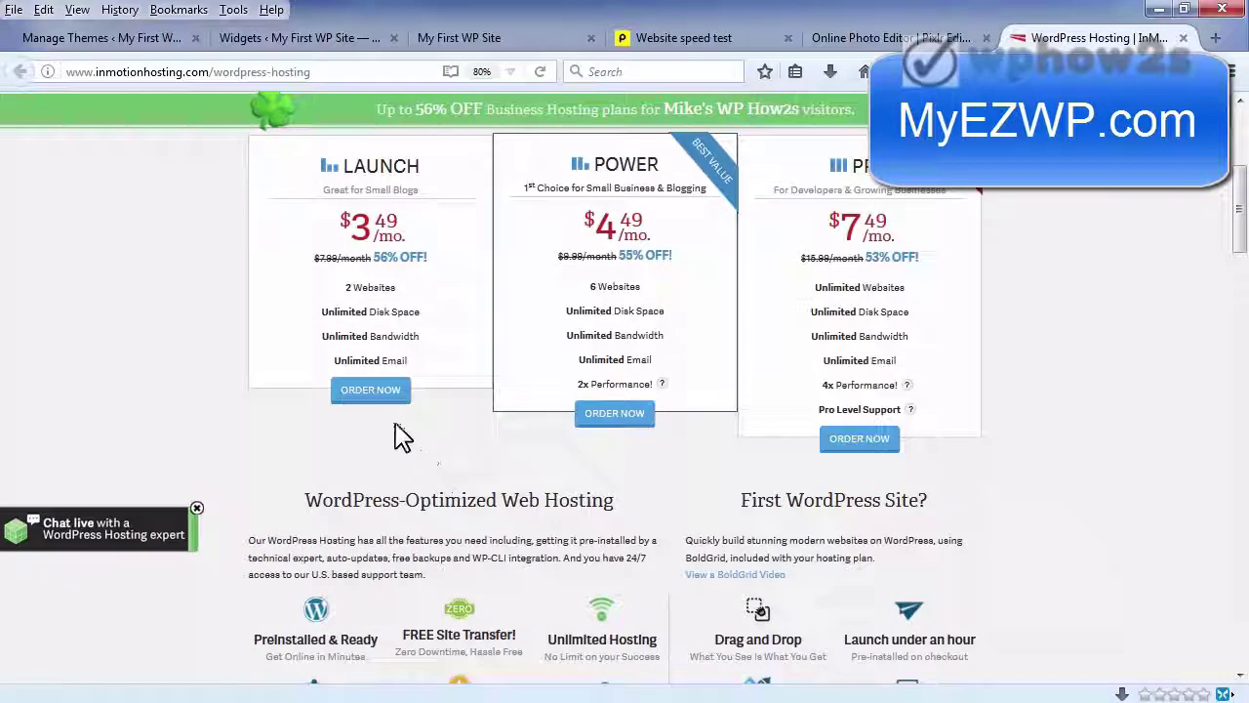
mouse_move(385, 410)
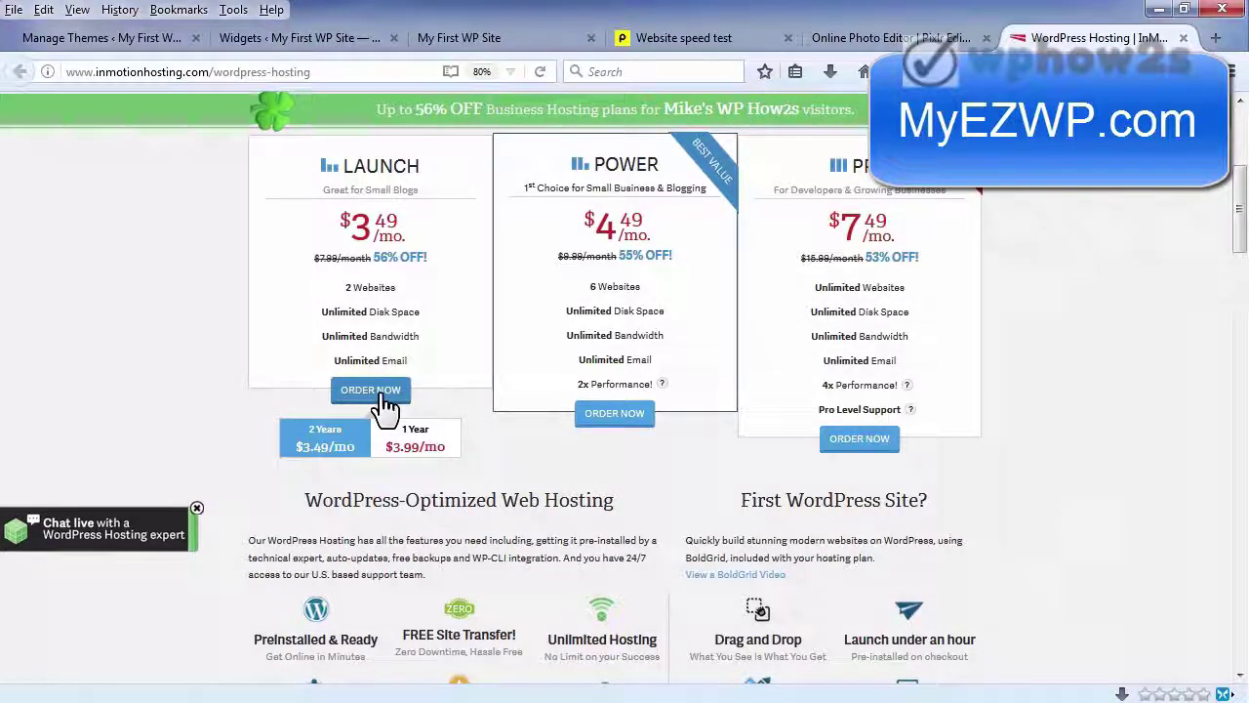
left_click(410, 441)
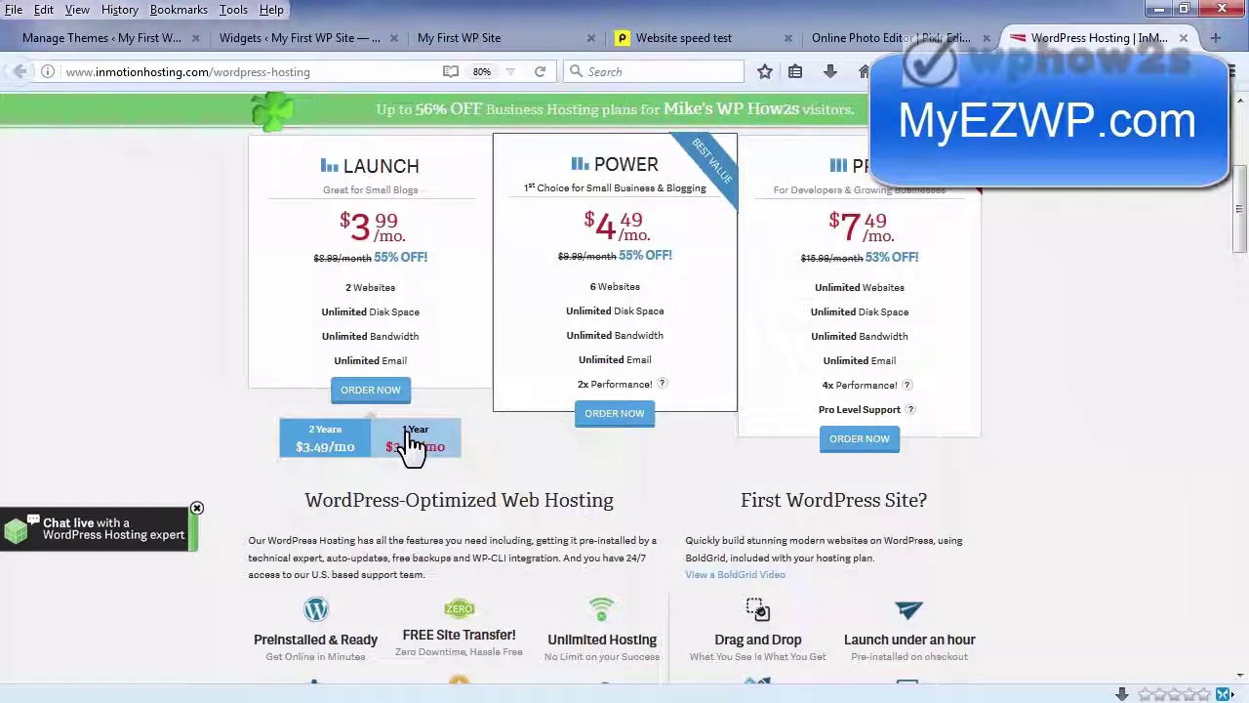
left_click(370, 390)
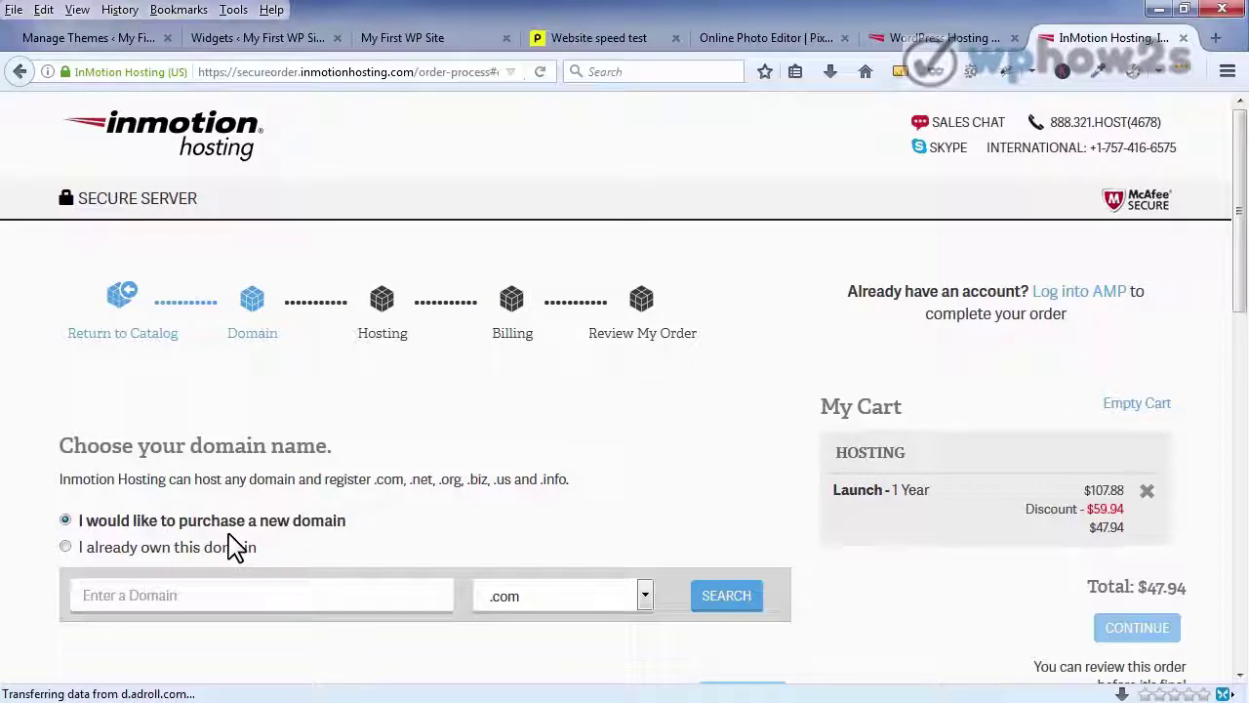
- Attach the already-owned domain mikesredboats.com to the order and continue
left_click(64, 548)
left_click(125, 585)
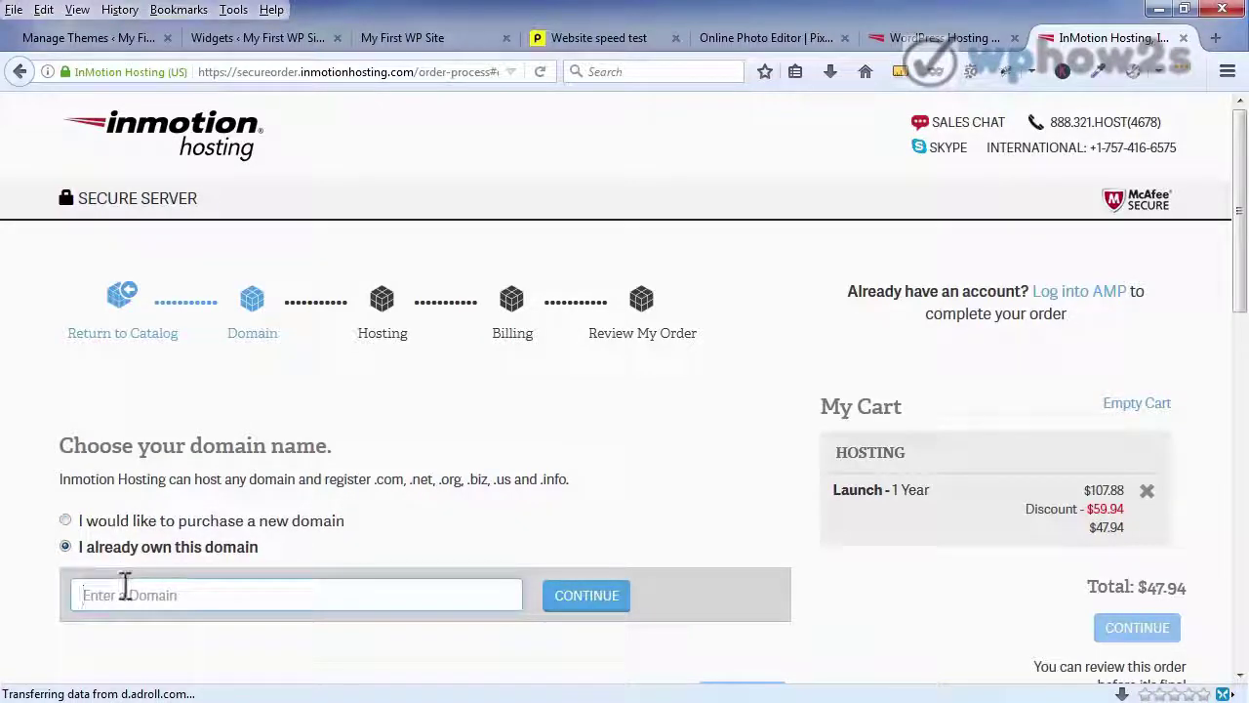
left_click(125, 591)
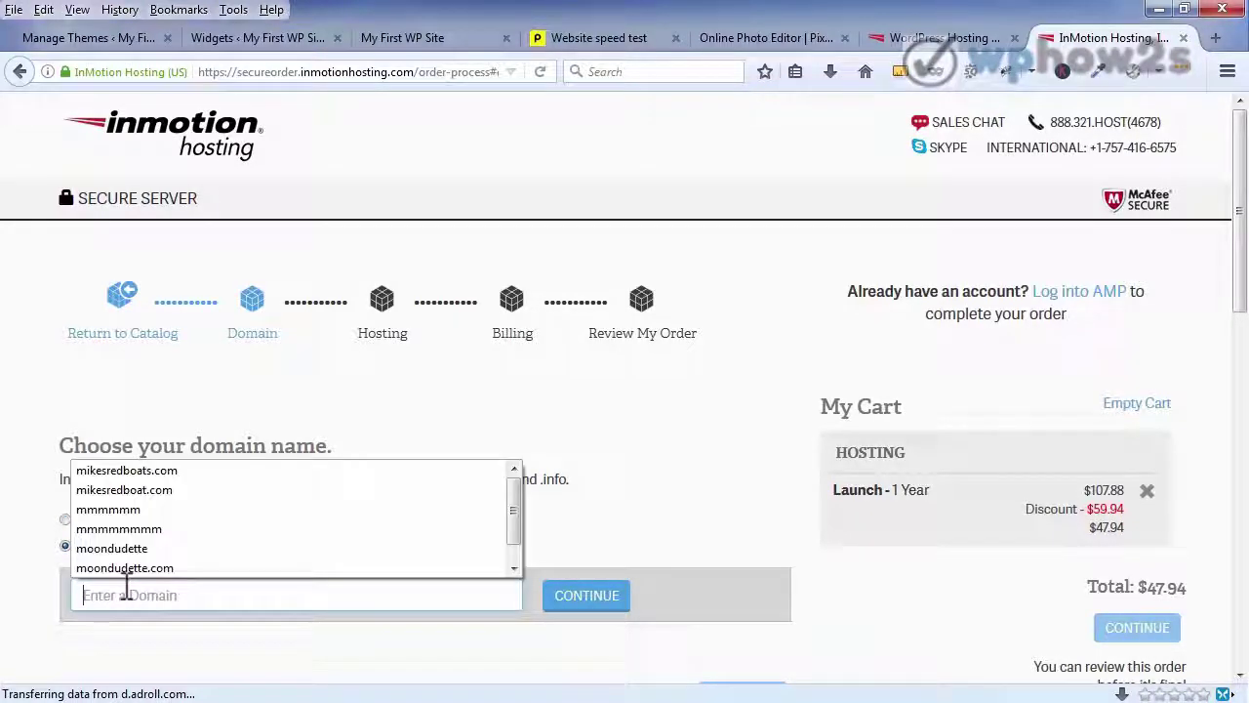
left_click(125, 473)
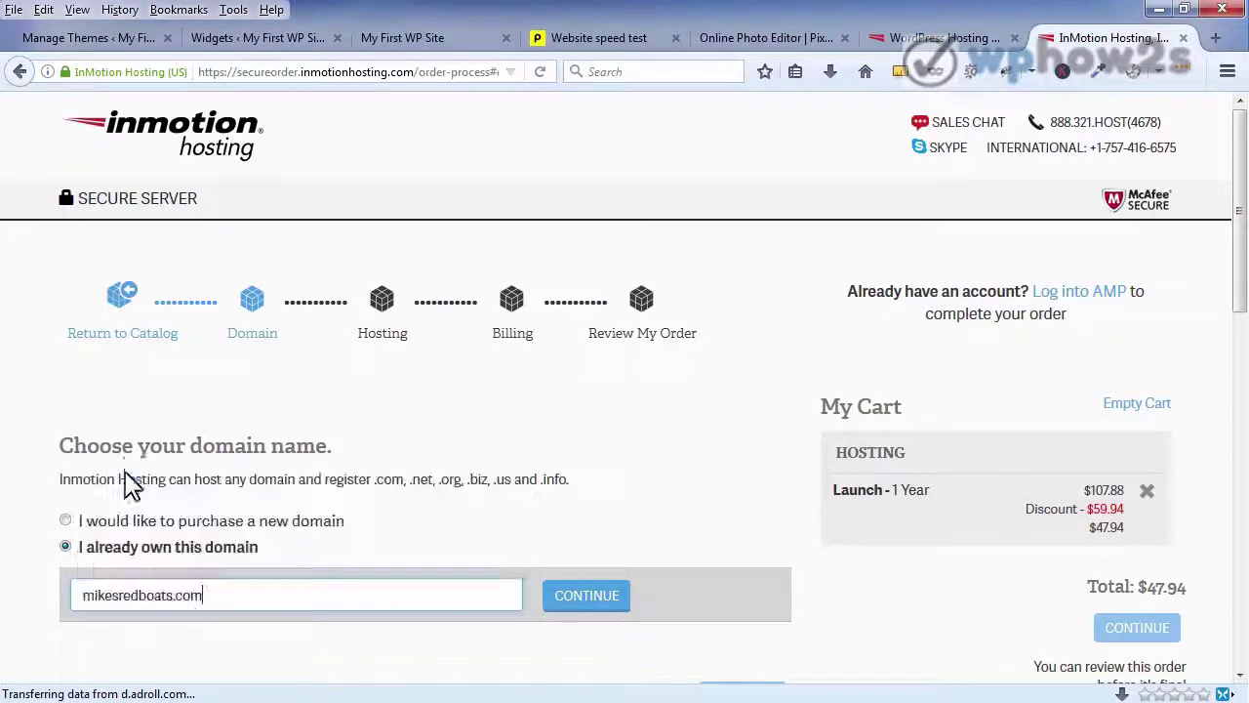
key("BackSpace")
type("m")
scroll(268, 586, "down", 2)
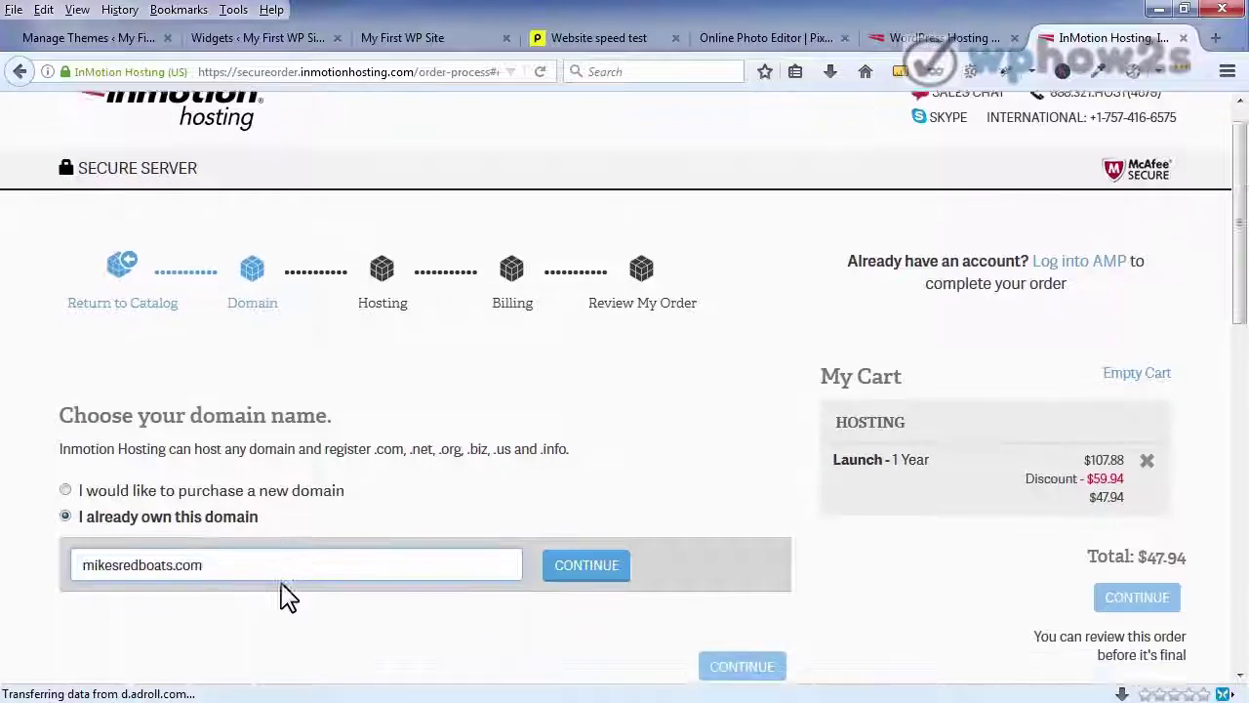
left_click(607, 486)
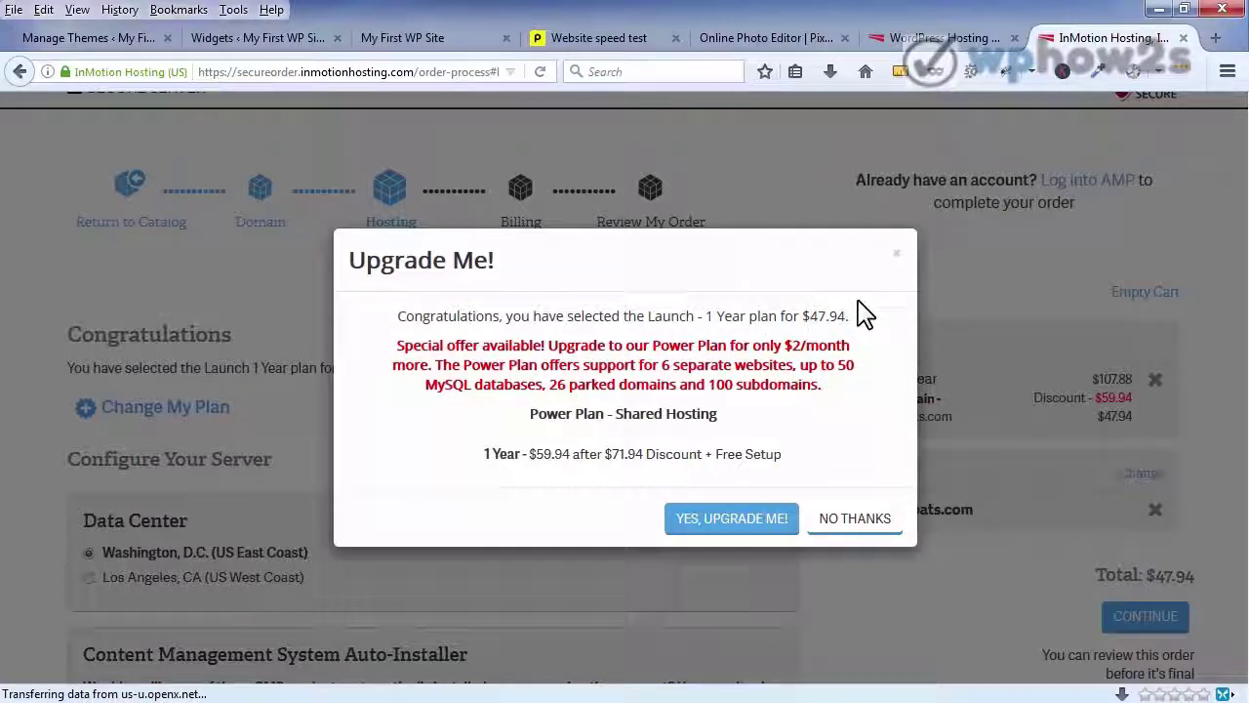
- Decline the Power Plan upgrade, pick the Los Angeles data center, and continue to billing
left_click(843, 523)
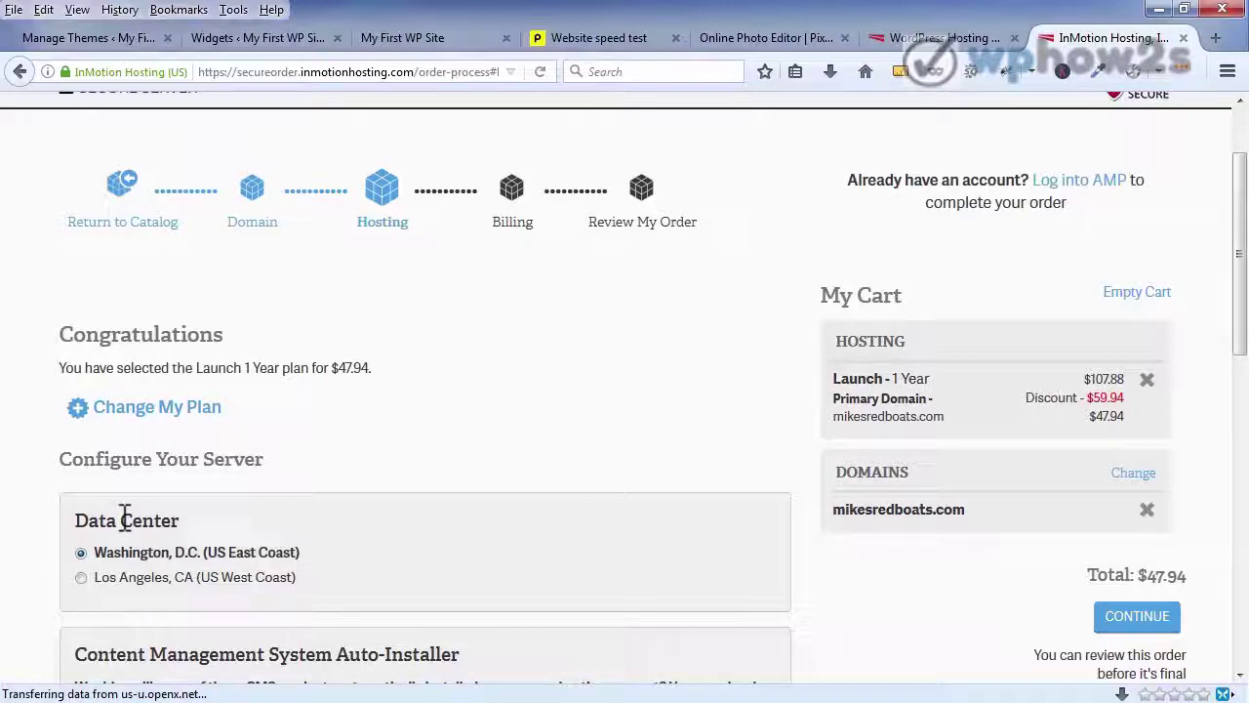
left_click(81, 578)
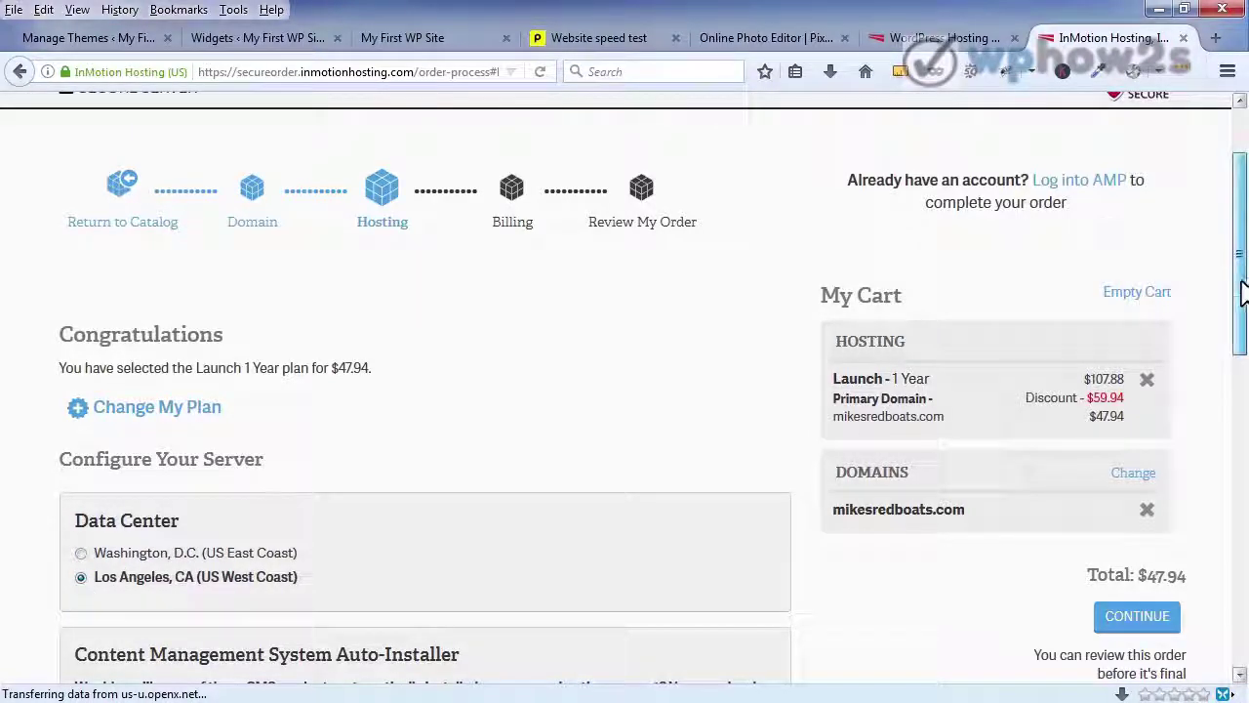
scroll(1242, 279, "down", 3)
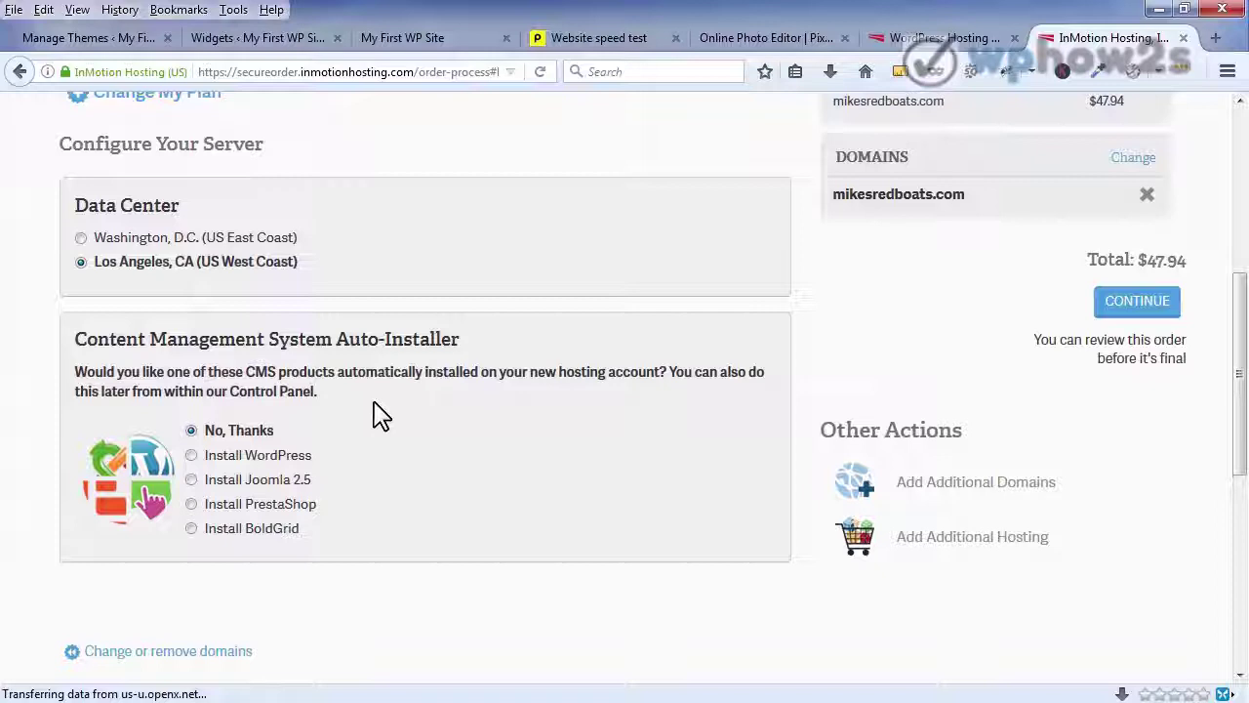
left_click(1137, 304)
- Enter the customer's e-mail as a new customer and continue to the billing form
left_click(134, 564)
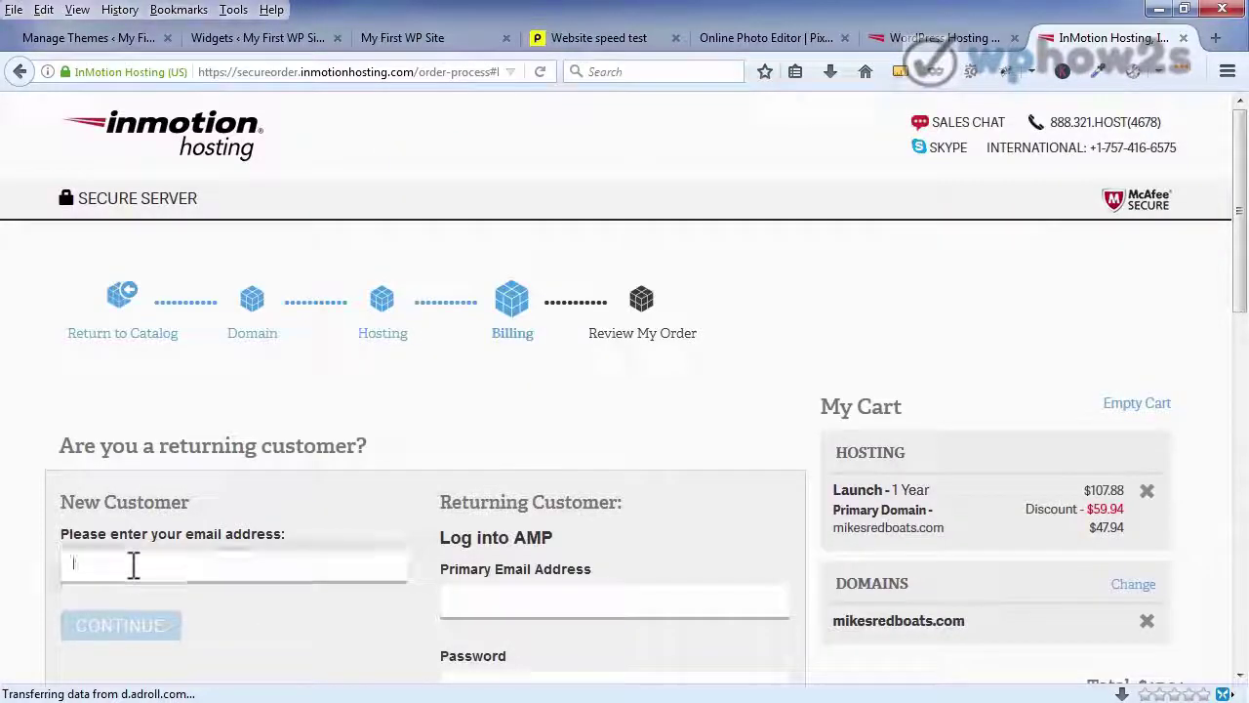
left_click(139, 592)
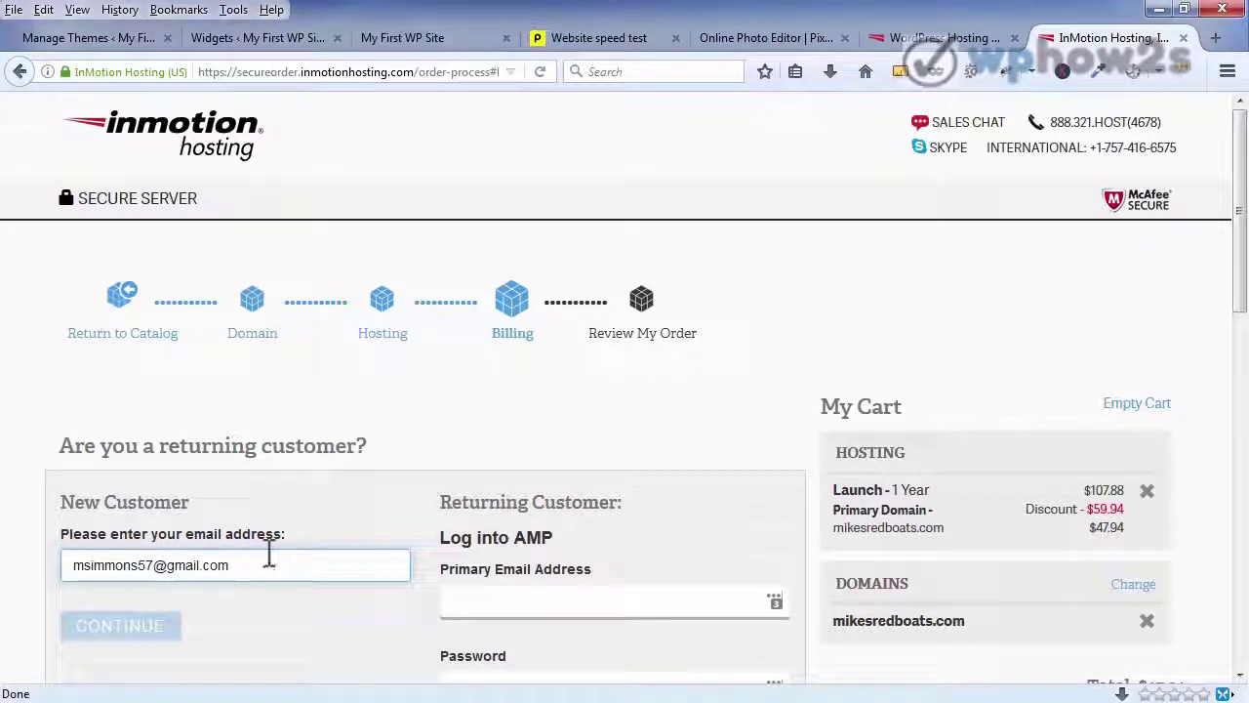
key("BackSpace")
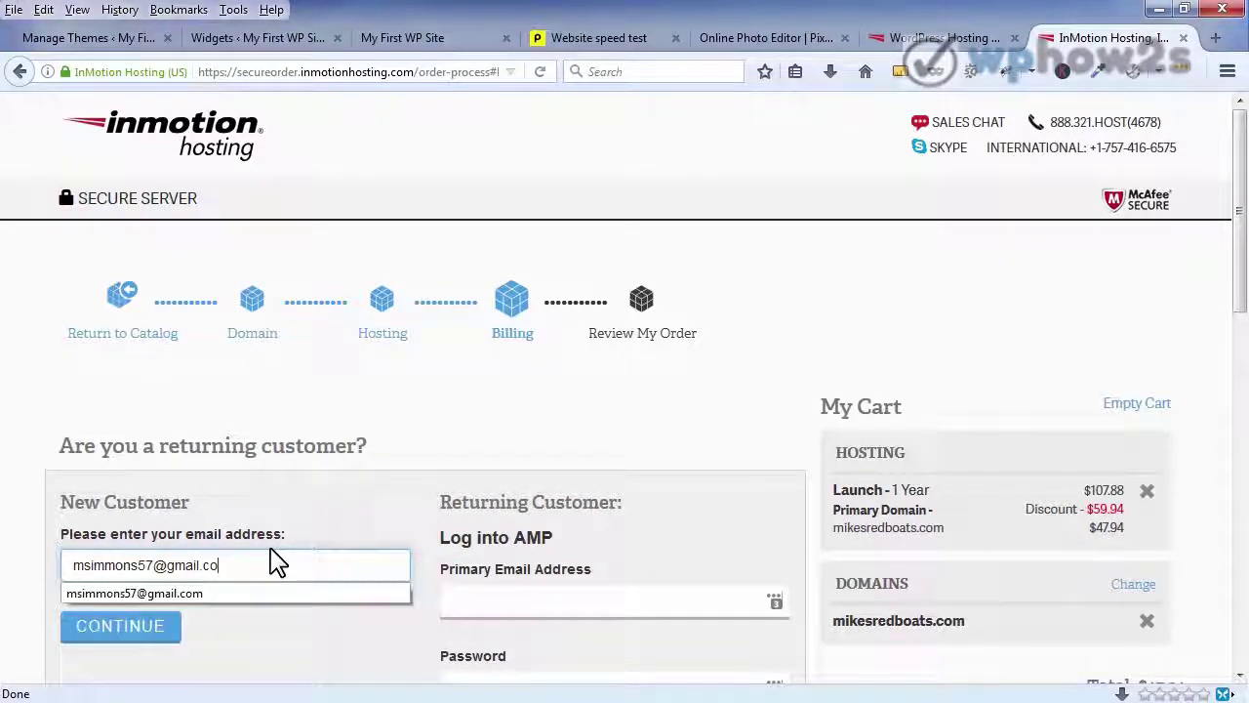
type("m")
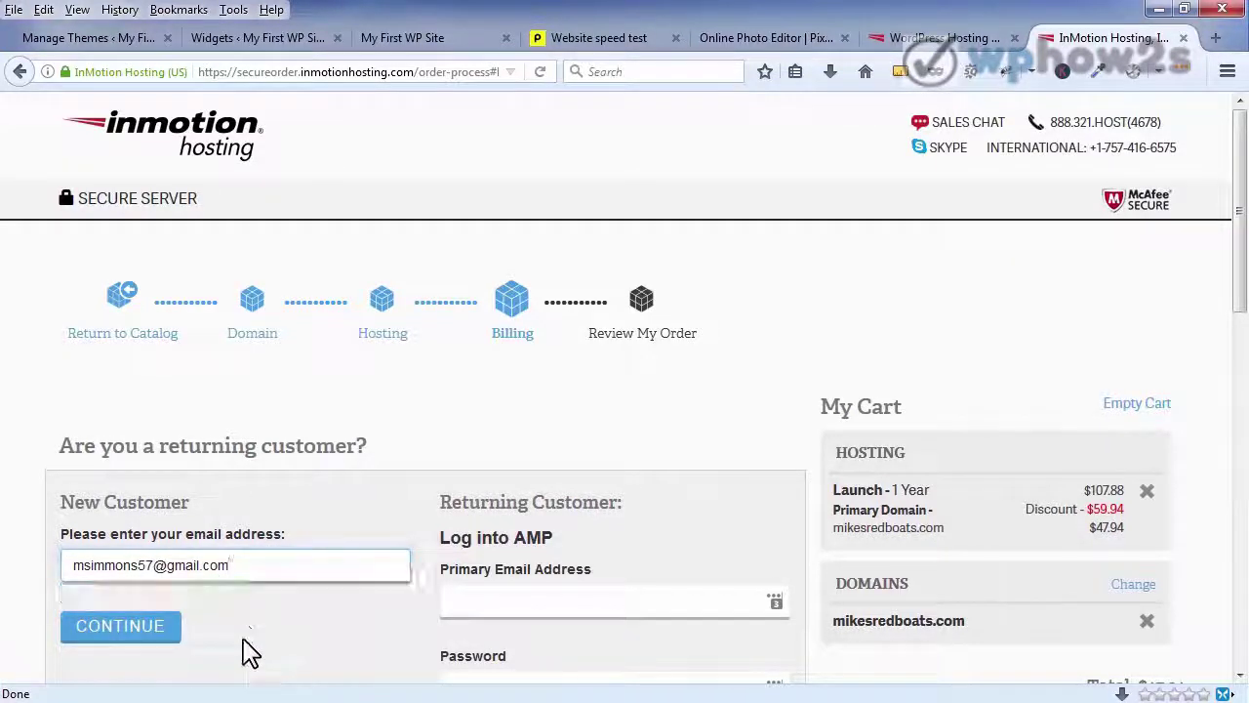
left_click(134, 640)
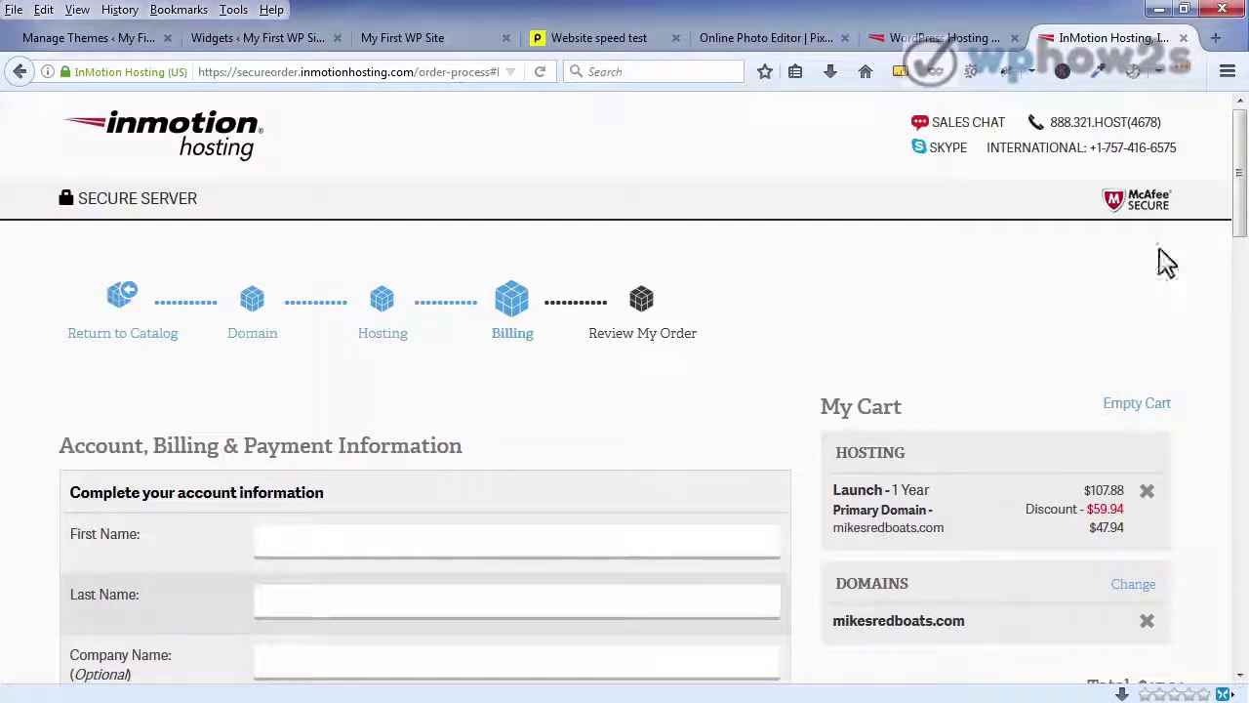
left_click_drag(1235, 164, 1181, 510)
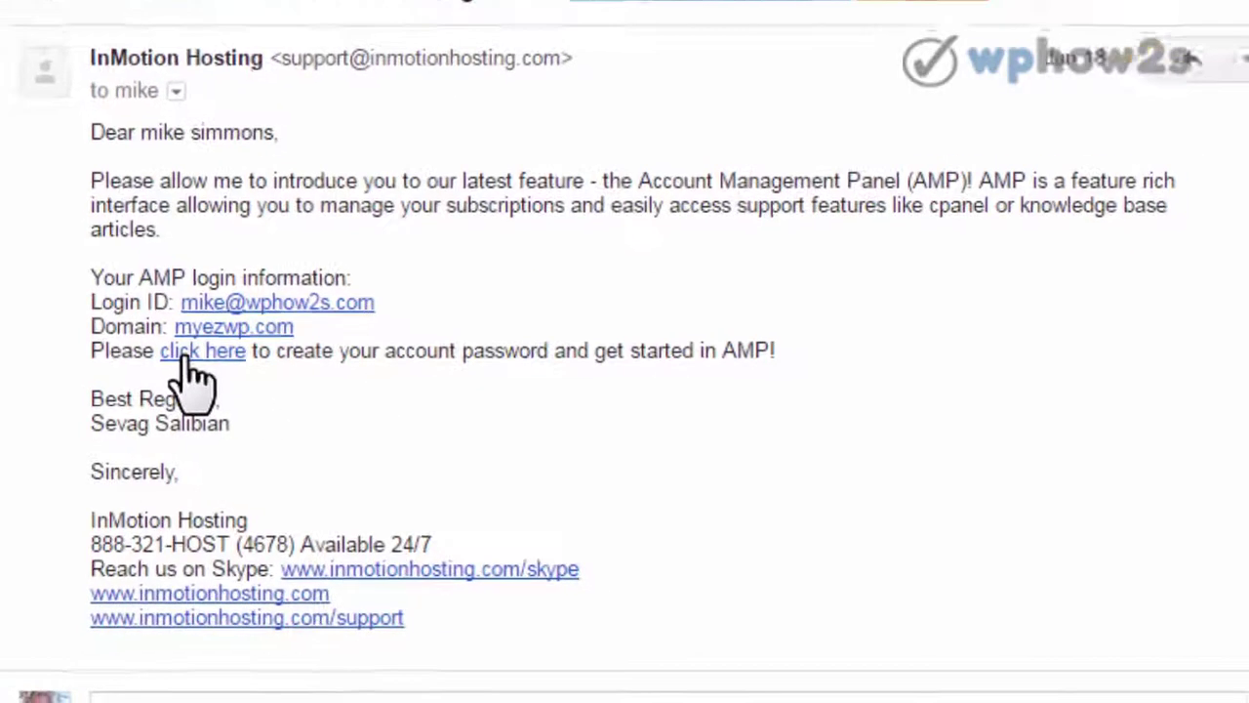
- Follow the 'click here' password setup link in the AMP welcome e-mail
left_click(254, 385)
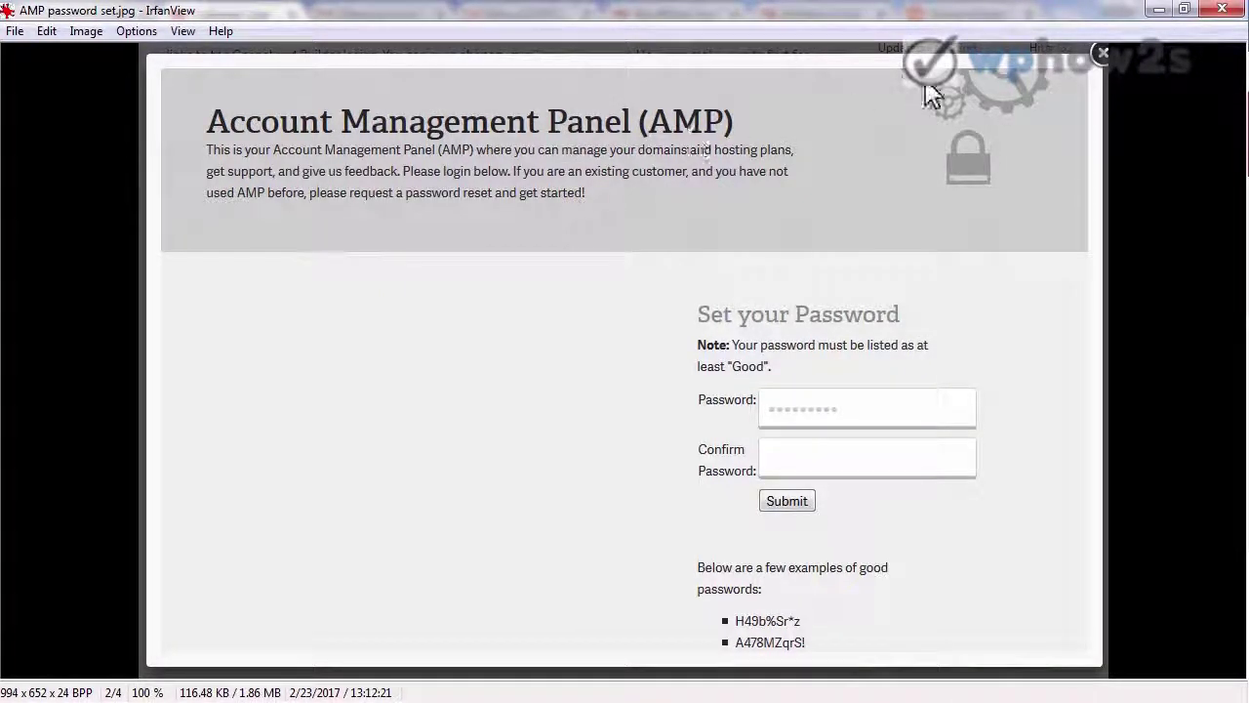
- Minimize IrfanView to reveal the AMP login page in Firefox
left_click(1160, 10)
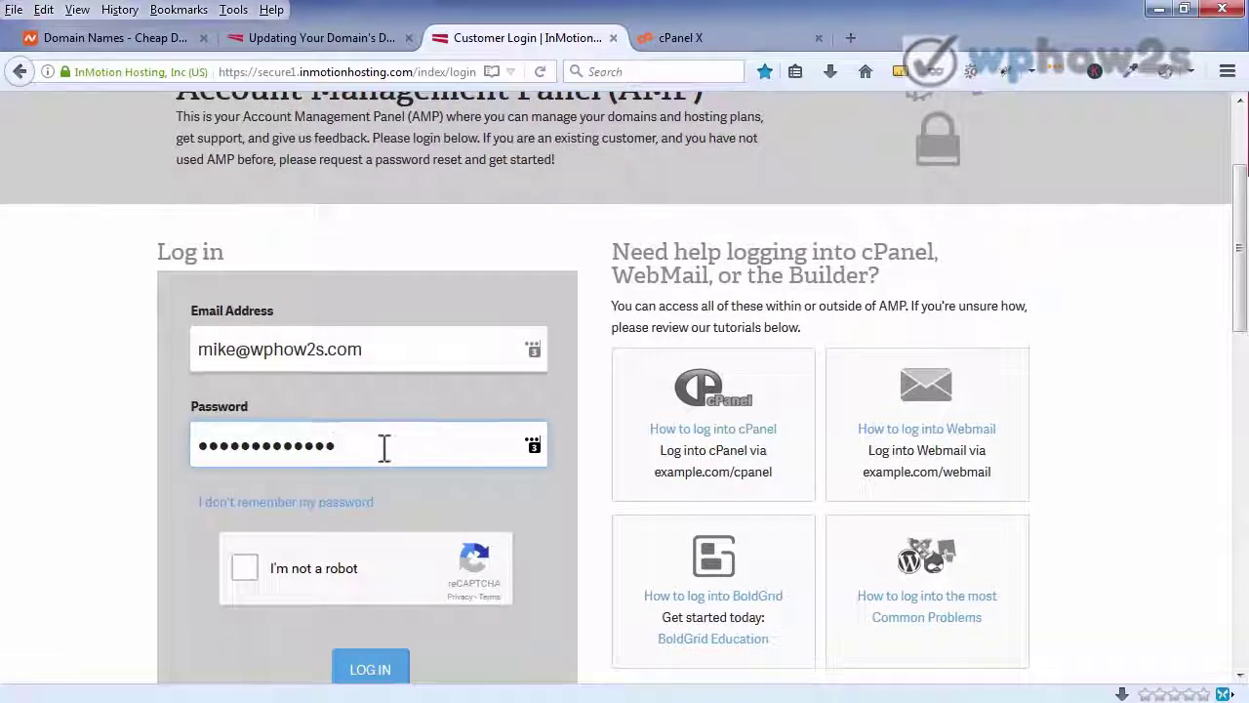
- Tick the 'I'm not a robot' reCAPTCHA box on the AMP login
left_click(246, 568)
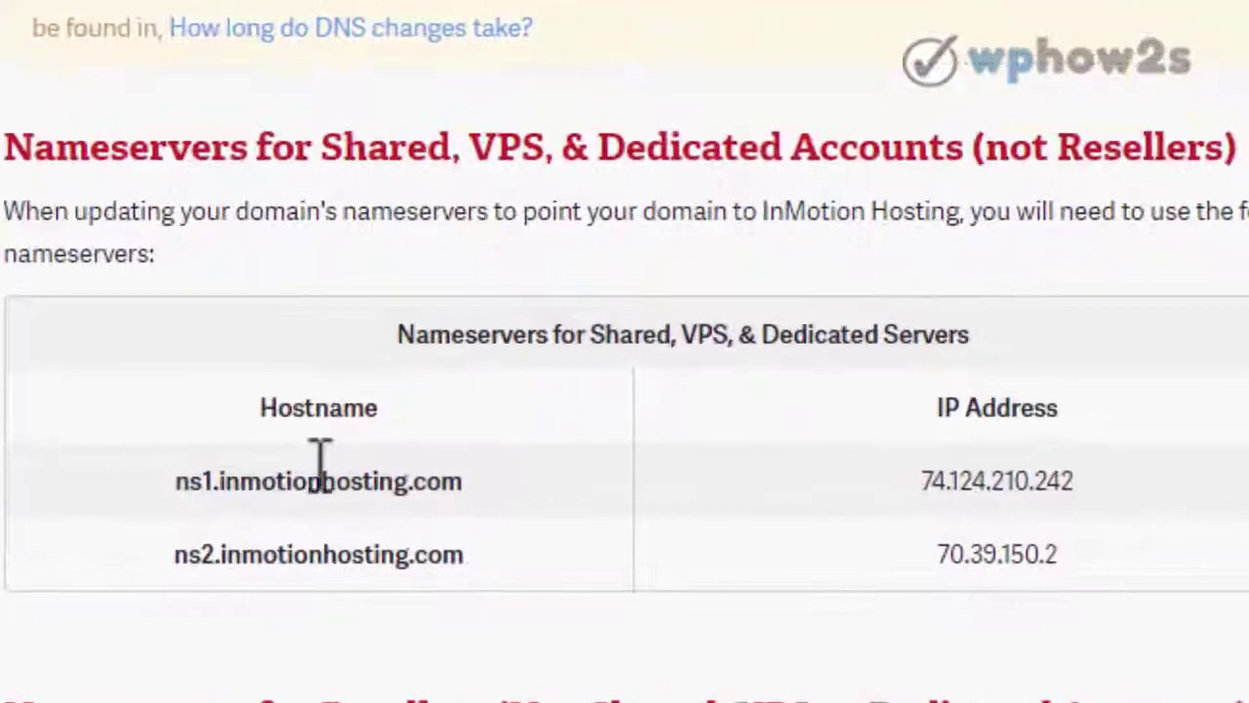
- Select and copy the ns1.inmotionhosting.com and ns2.inmotionhosting.com nameserver hostnames
left_click_drag(182, 479, 466, 479)
left_click(514, 448)
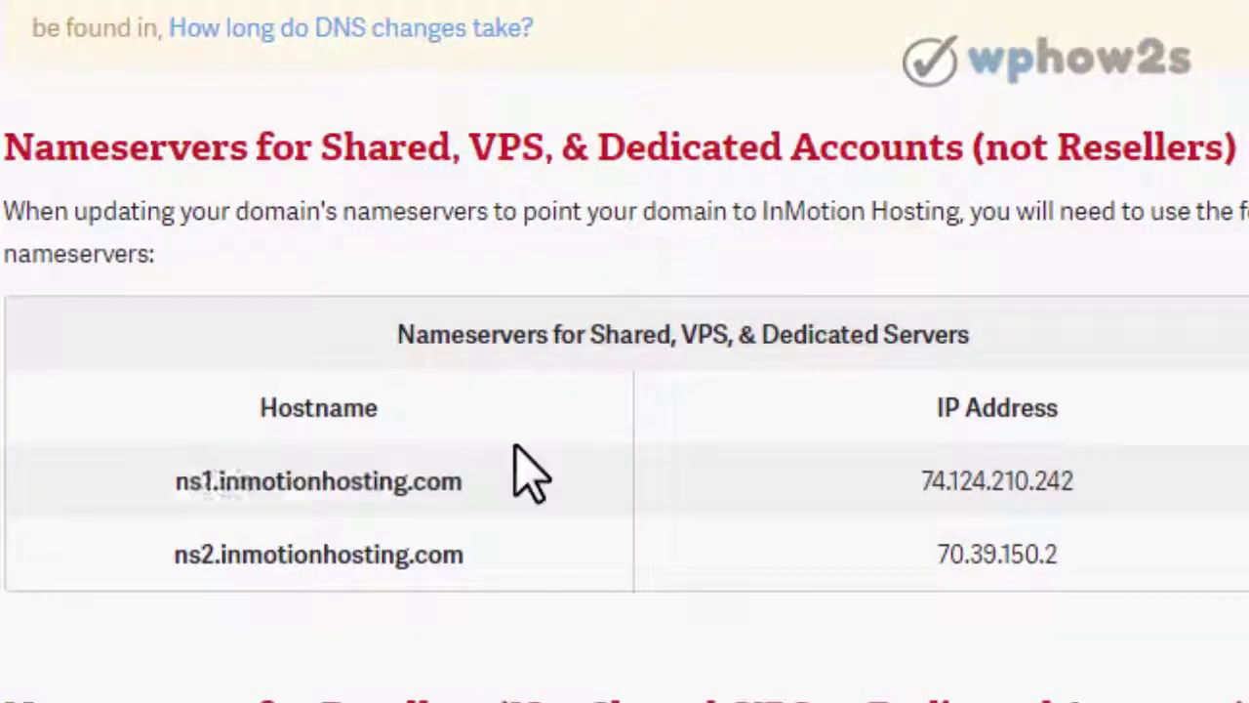
left_click_drag(178, 554, 472, 554)
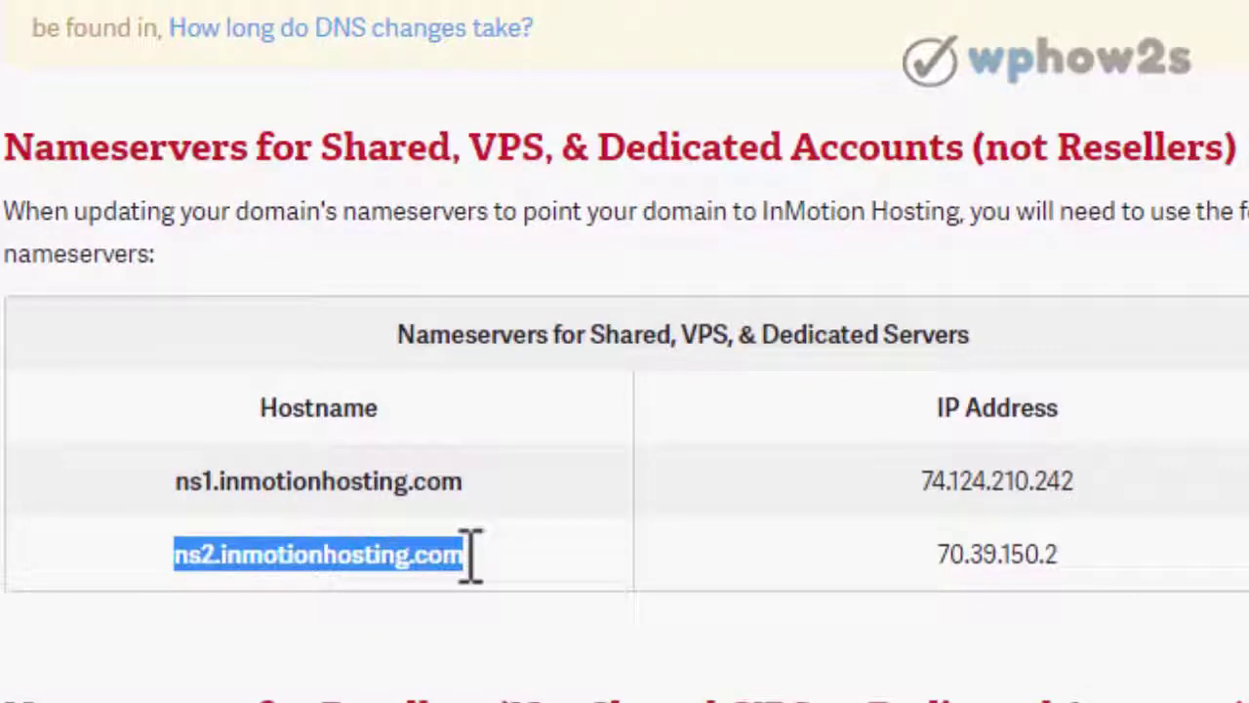
left_click(473, 554)
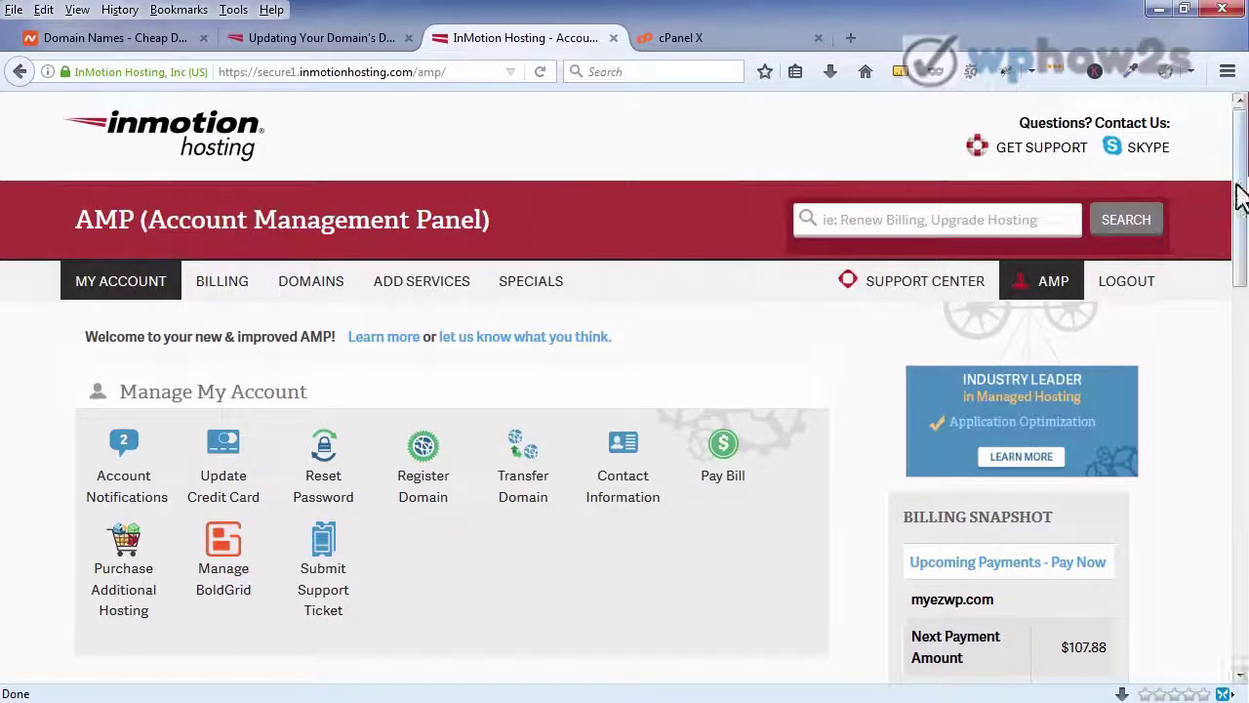
- Open cPanel for myezwp.com and launch the Softaculous WordPress installer
left_click_drag(1239, 195, 1219, 376)
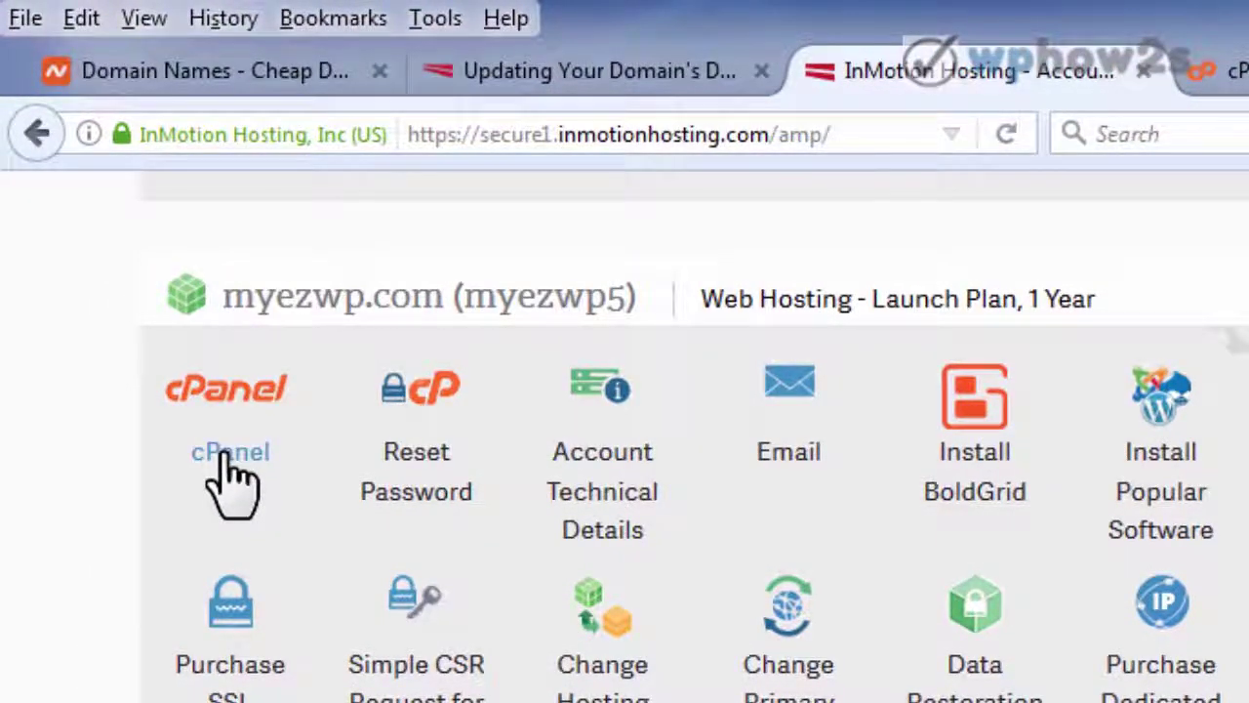
left_click(230, 467)
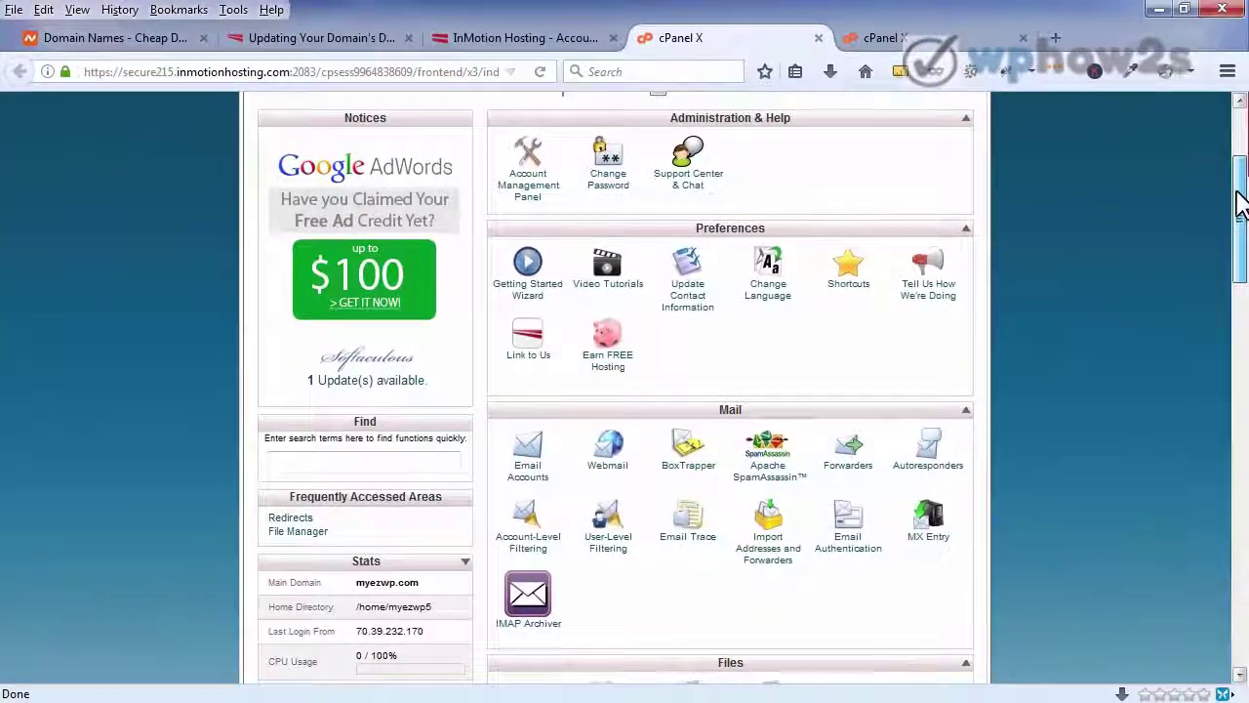
left_click_drag(1240, 201, 1219, 505)
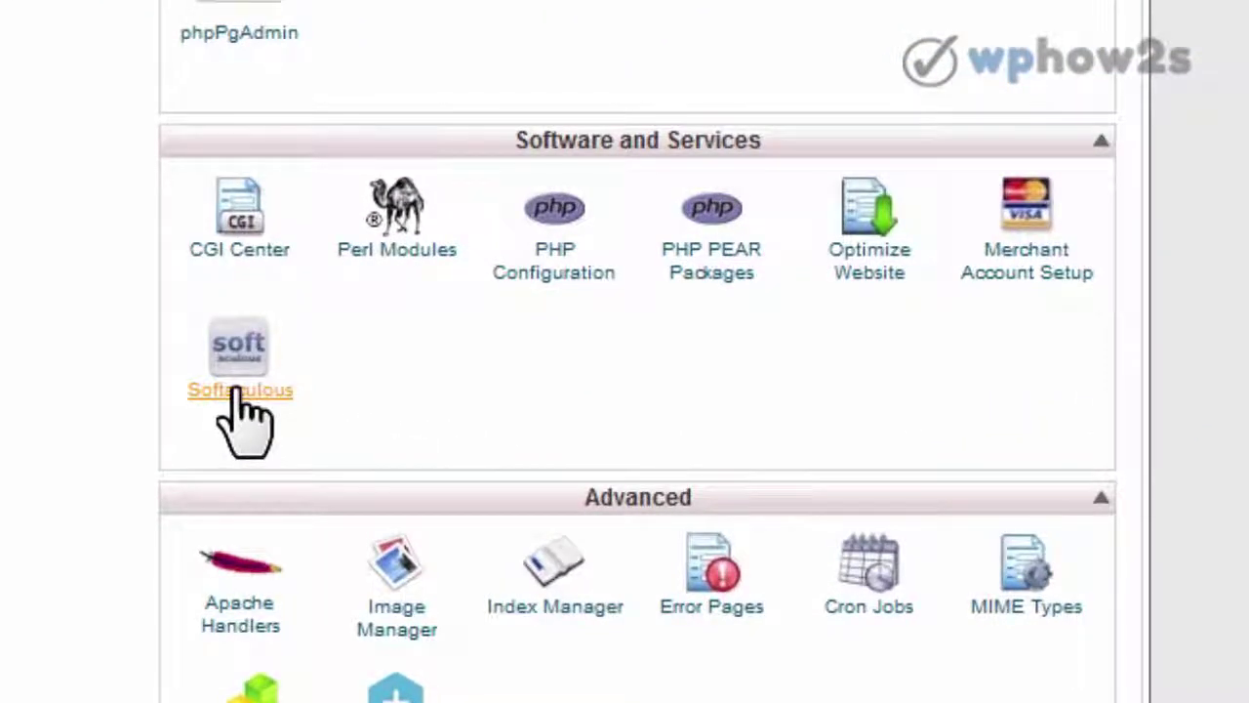
left_click(238, 390)
mouse_move(773, 405)
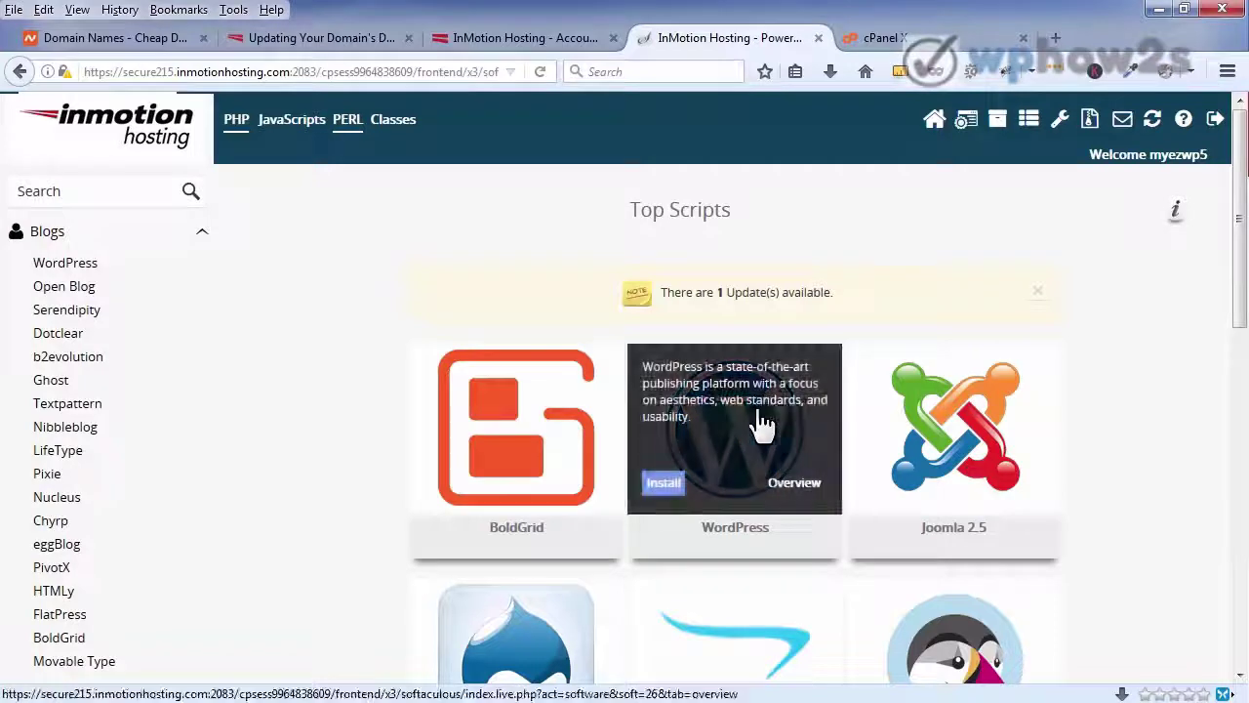
left_click(672, 495)
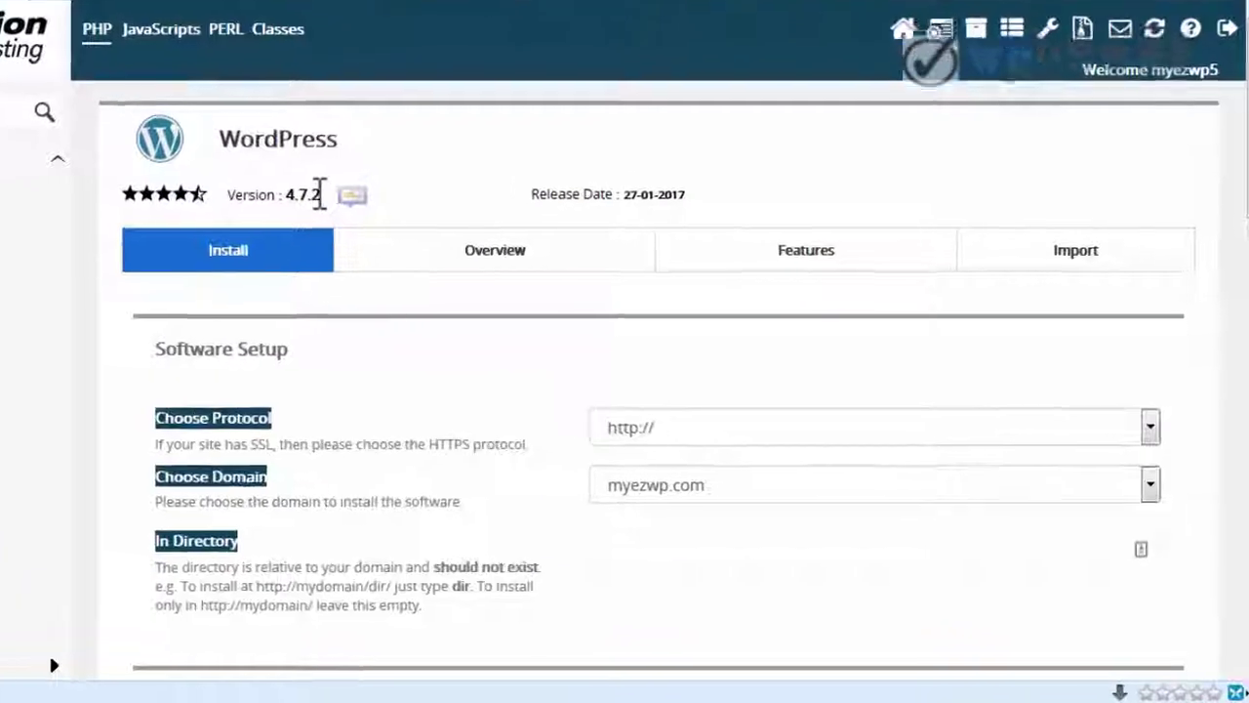
left_click_drag(262, 156, 168, 154)
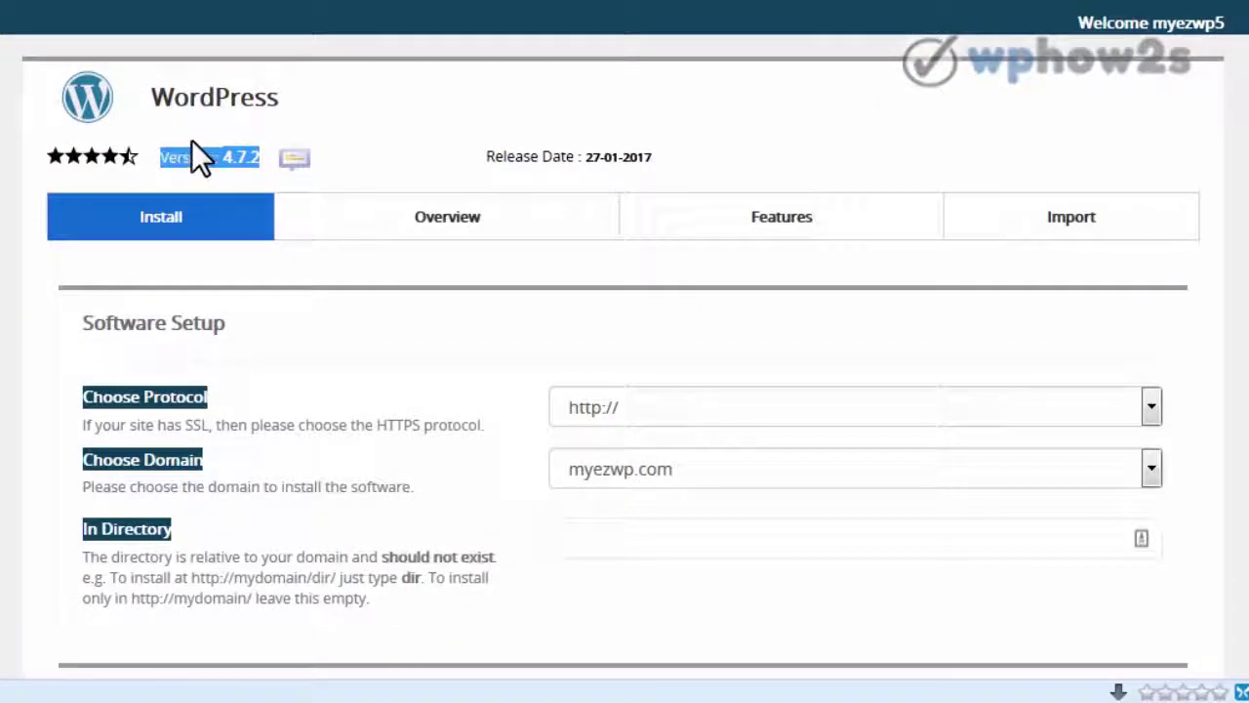
left_click(205, 127)
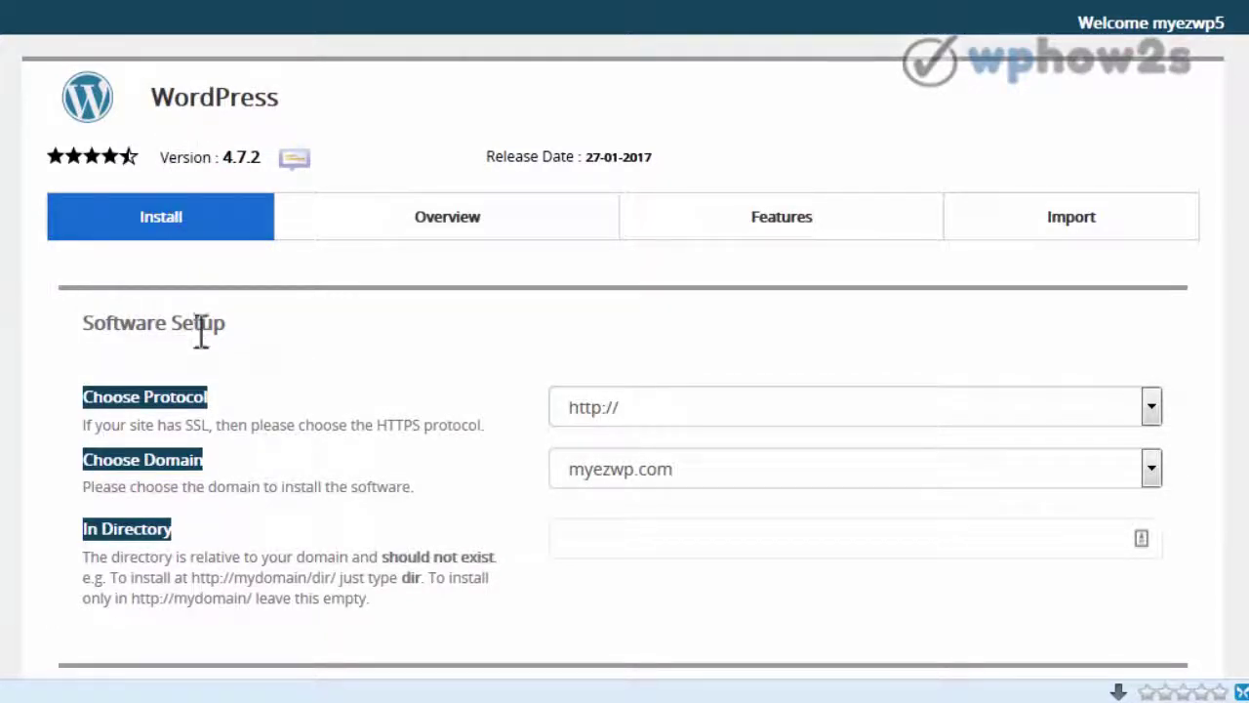
left_click(1154, 406)
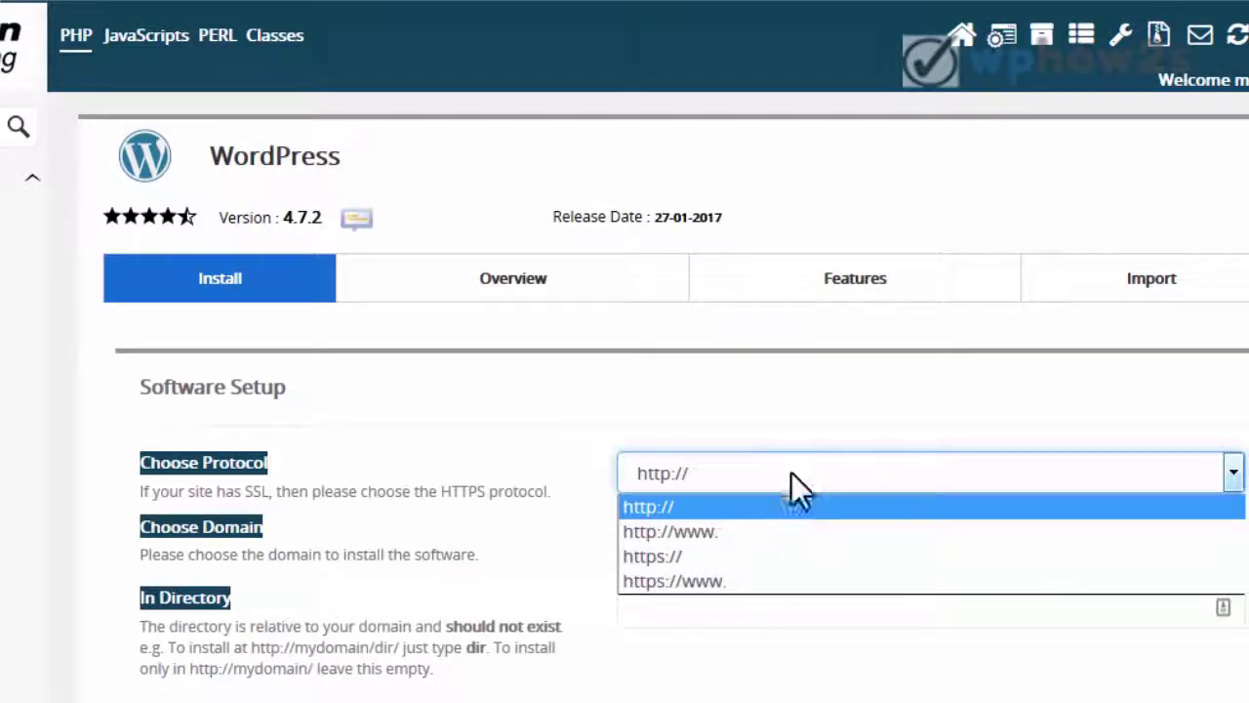
left_click(803, 425)
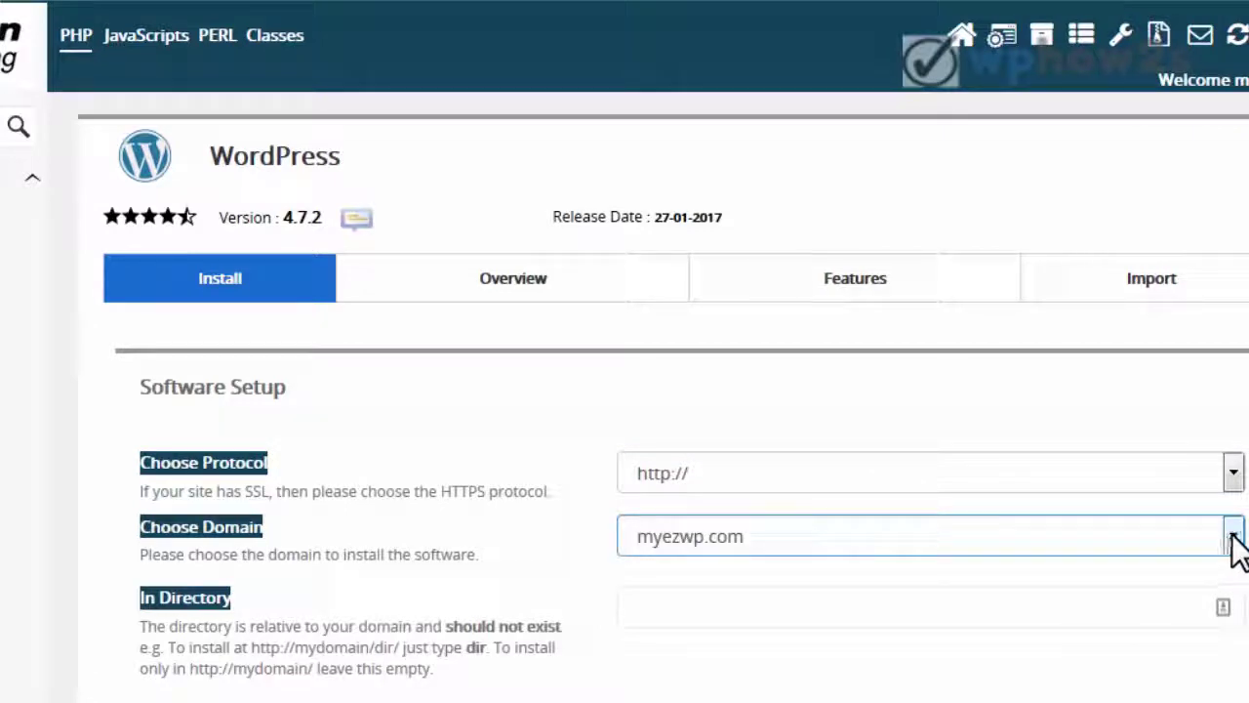
left_click(819, 591)
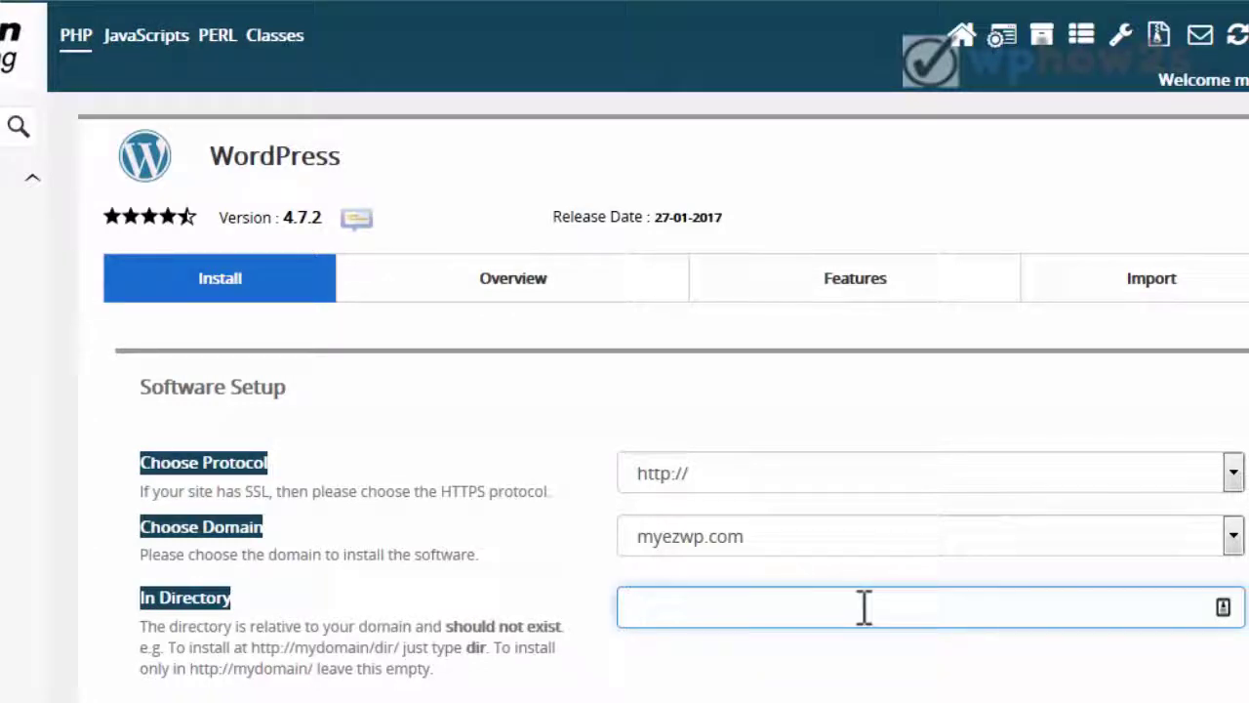
type("demo")
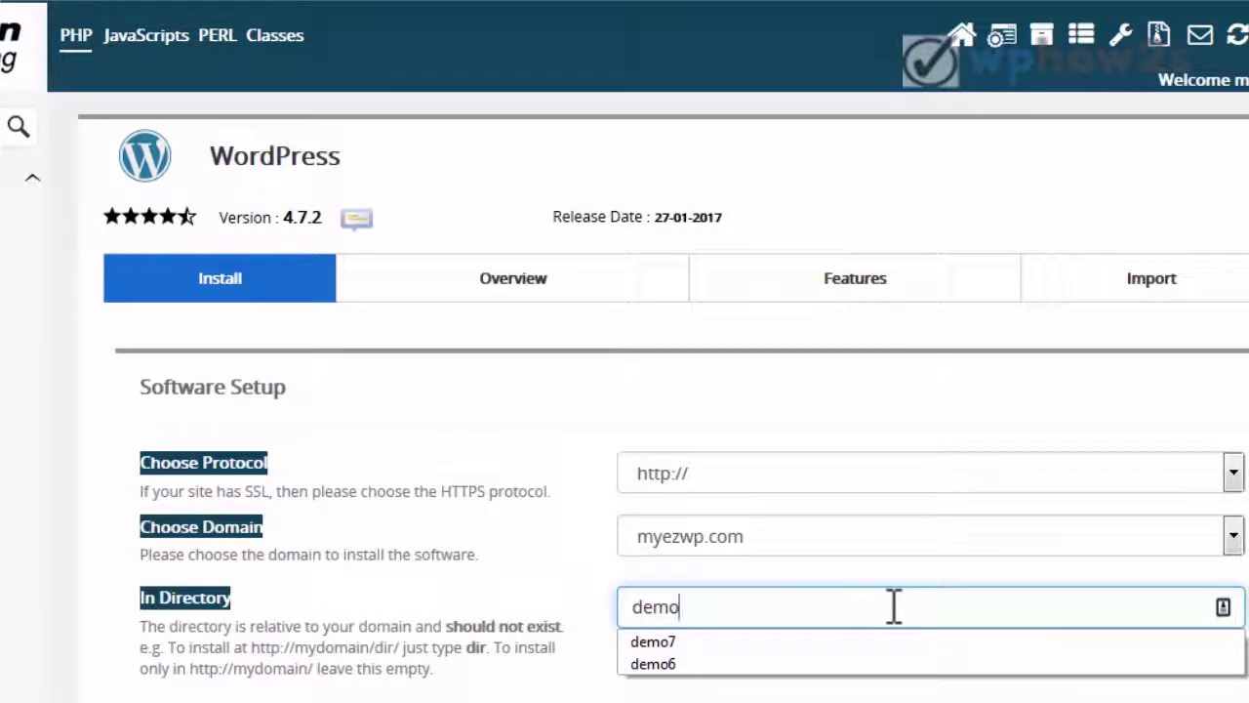
type("8")
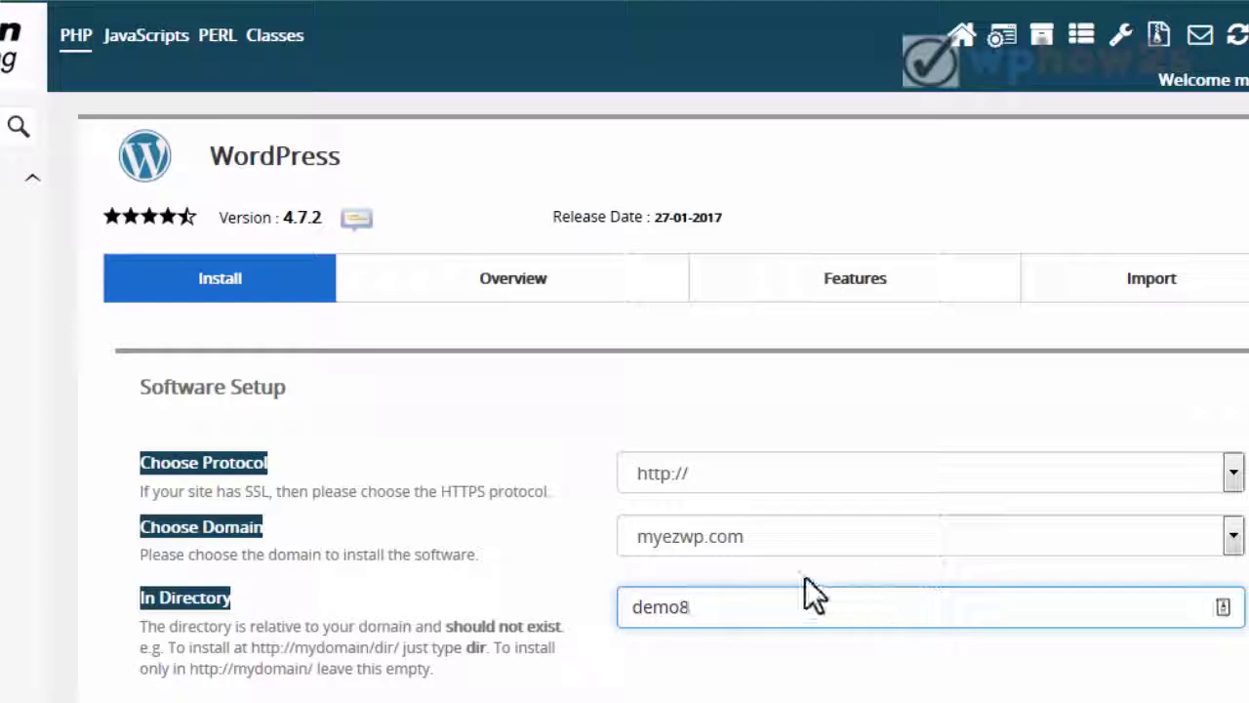
left_click_drag(696, 606, 631, 606)
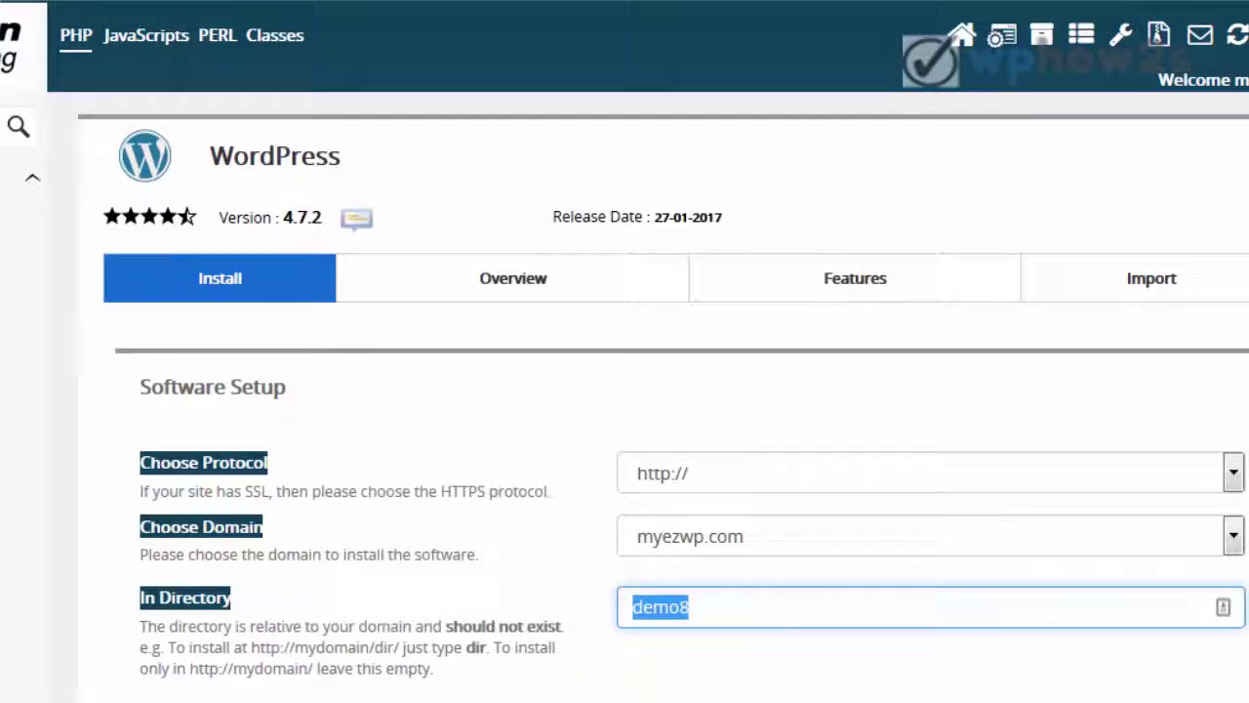
- Enter the admin username and a strong admin password rated 85/100
scroll(1004, 329, "down", 6)
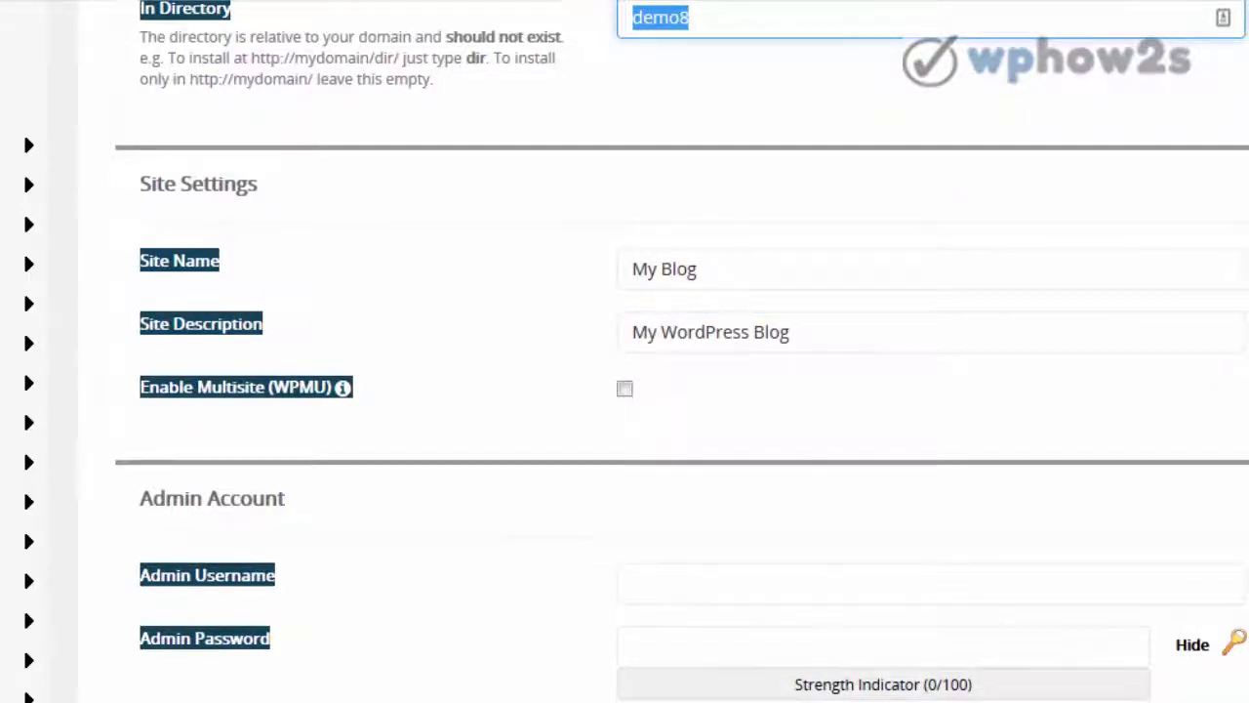
scroll(624, 391, "down", 3)
key("Tab")
key("Tab")
key("Tab")
key("Tab")
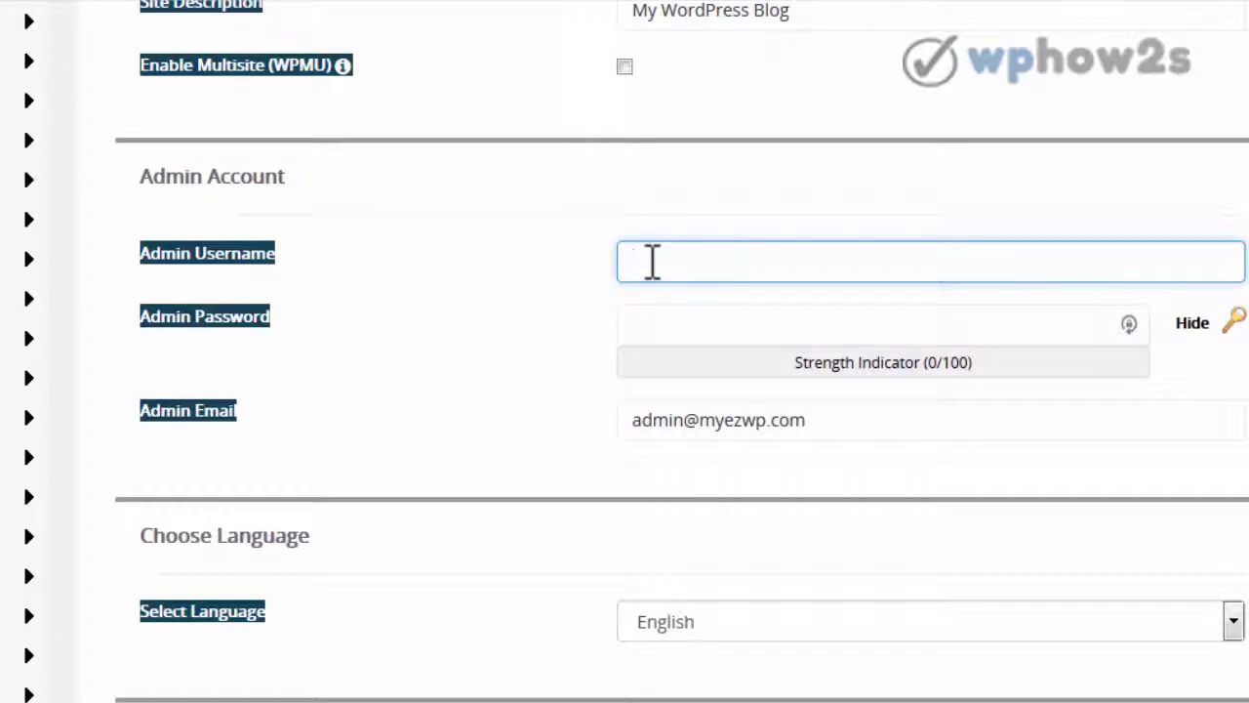
type("m")
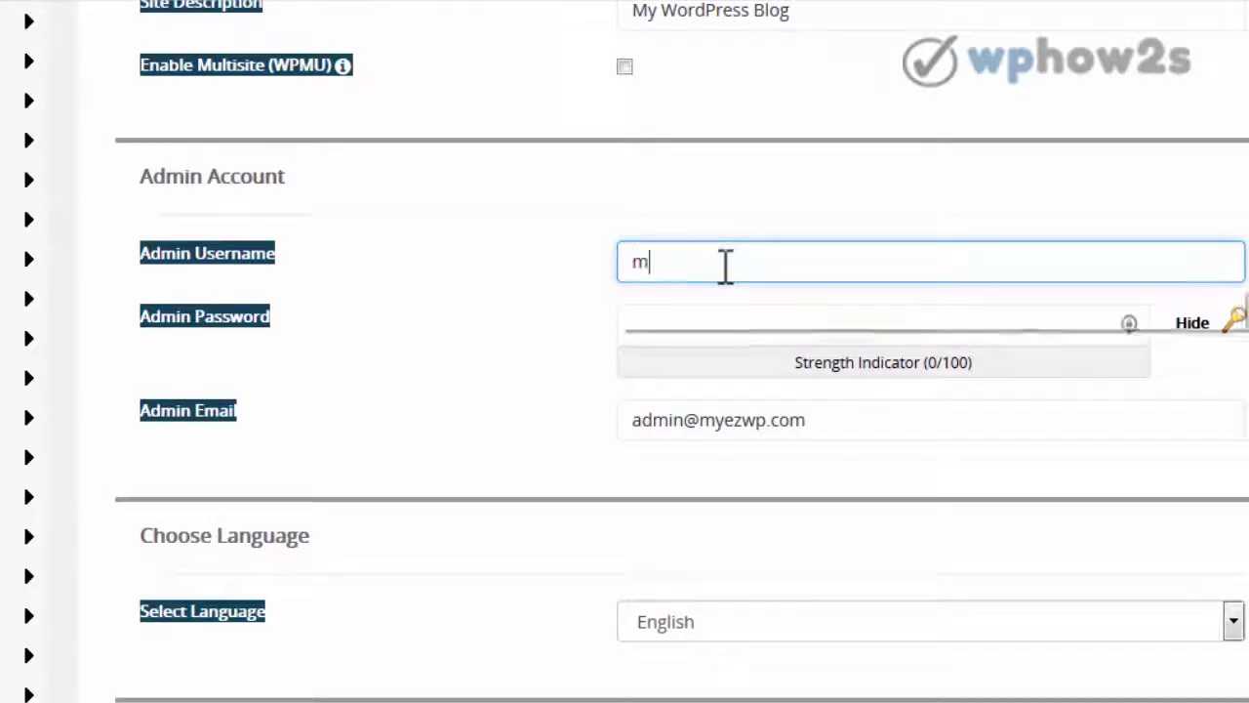
type("ike6677")
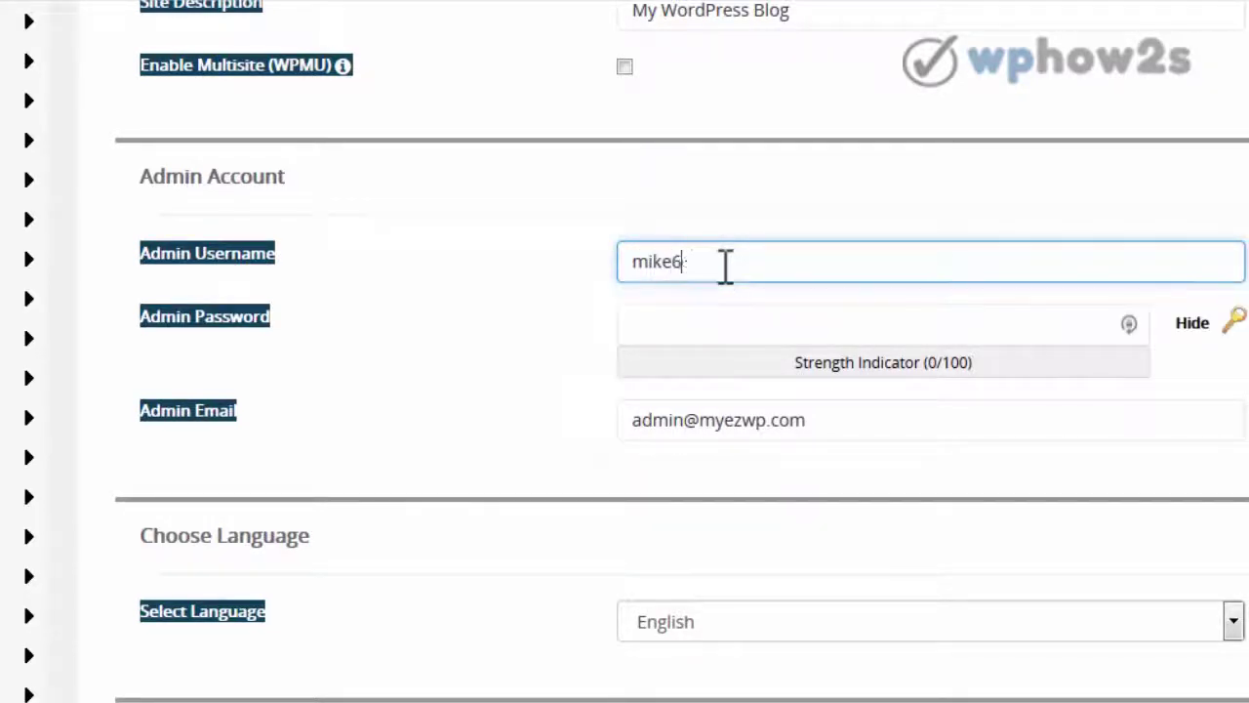
left_click(756, 321)
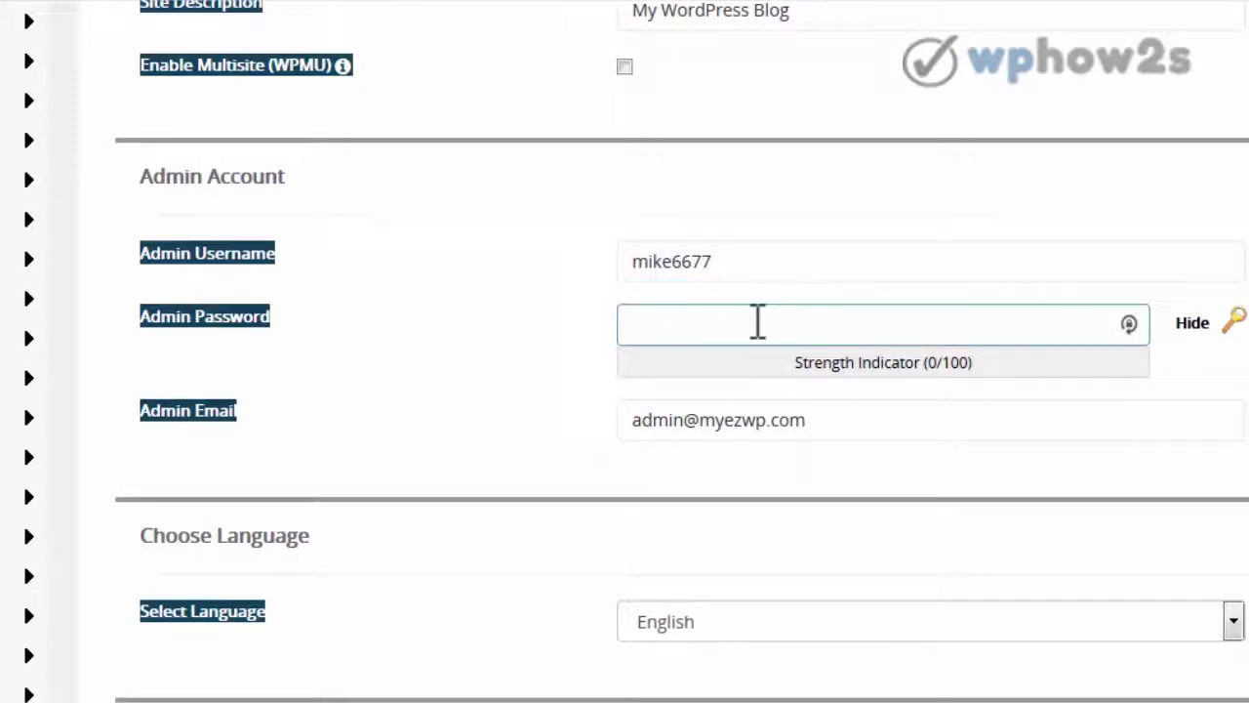
left_click(1185, 336)
left_click(678, 315)
type("a")
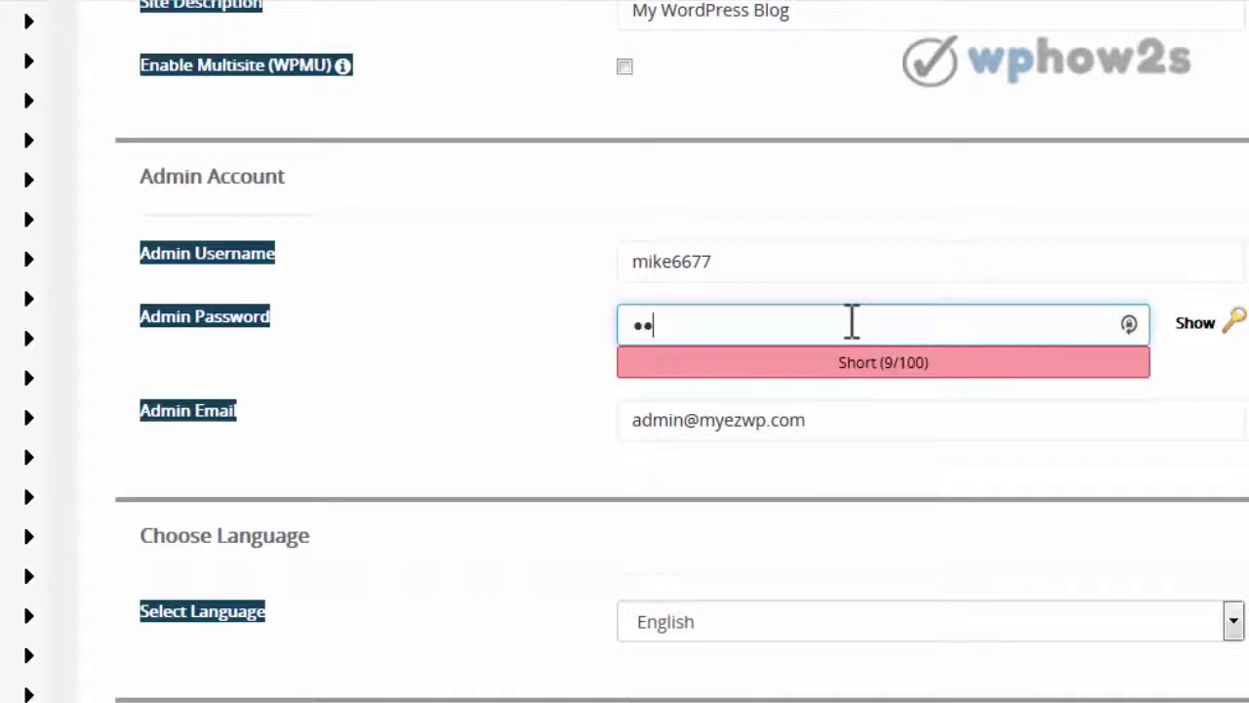
type("****")
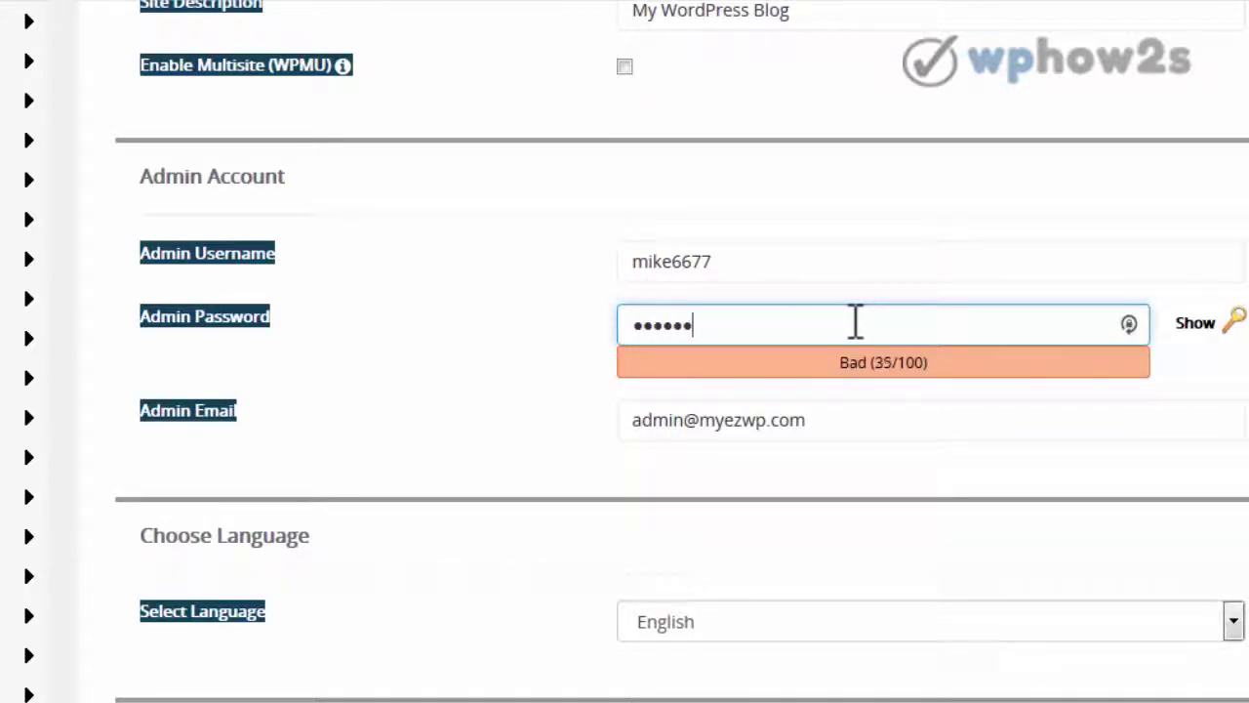
type("***")
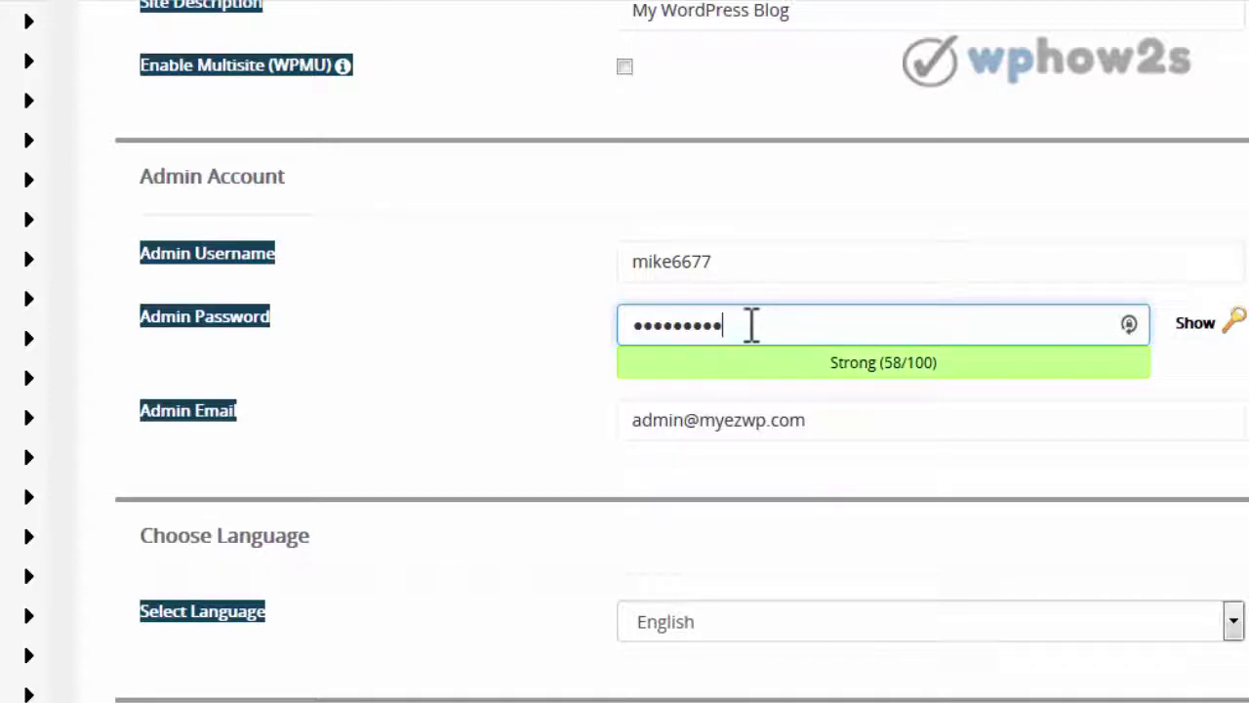
type("***")
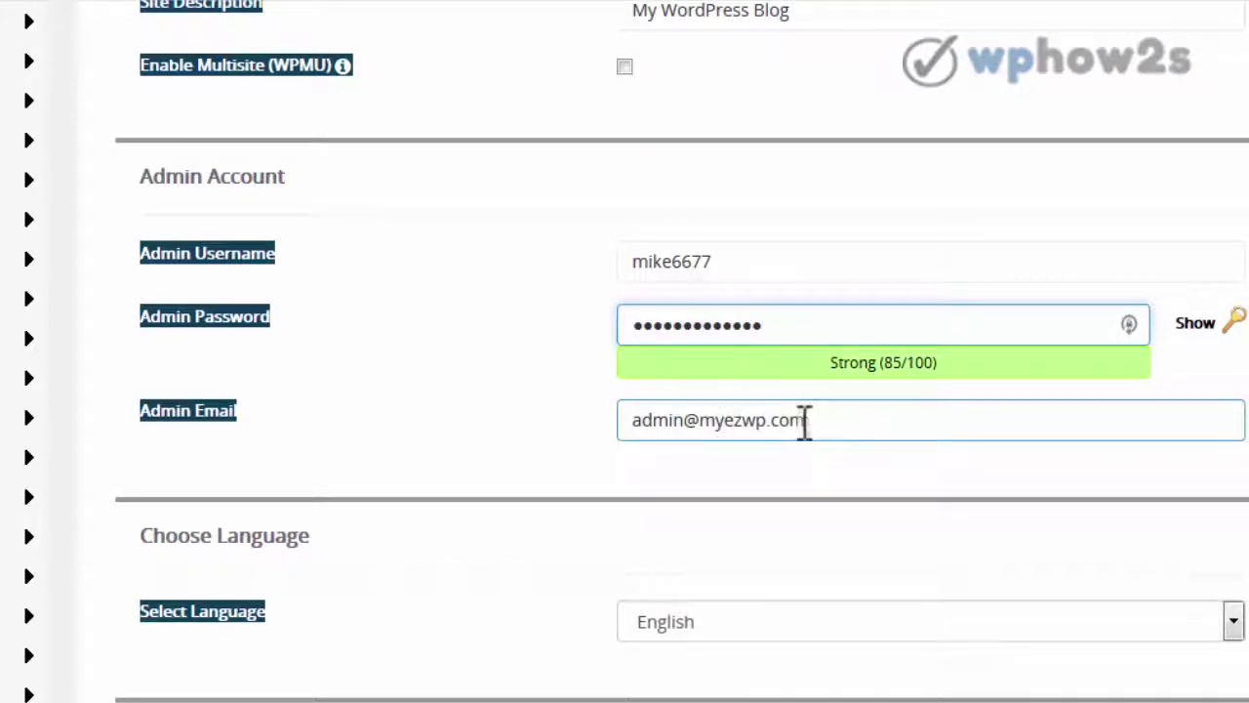
- Replace the admin e-mail with the saved e-mail suggestion
left_click_drag(806, 420, 582, 429)
type("mik")
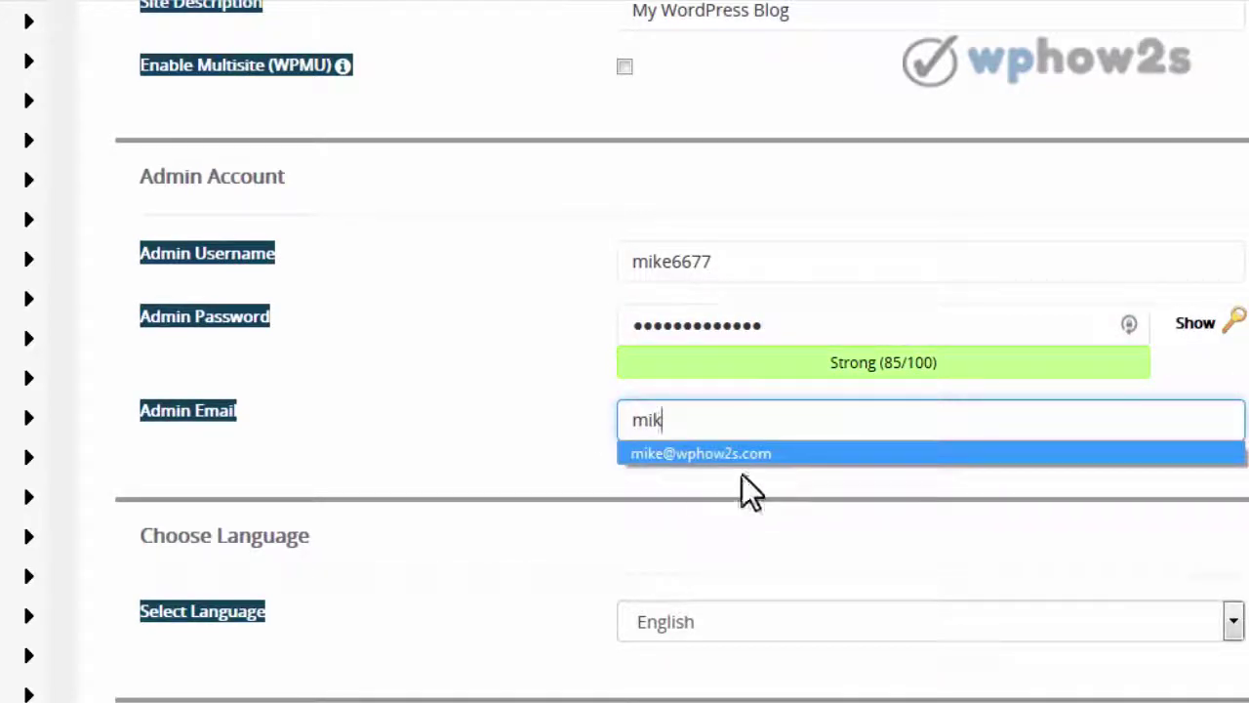
left_click(743, 457)
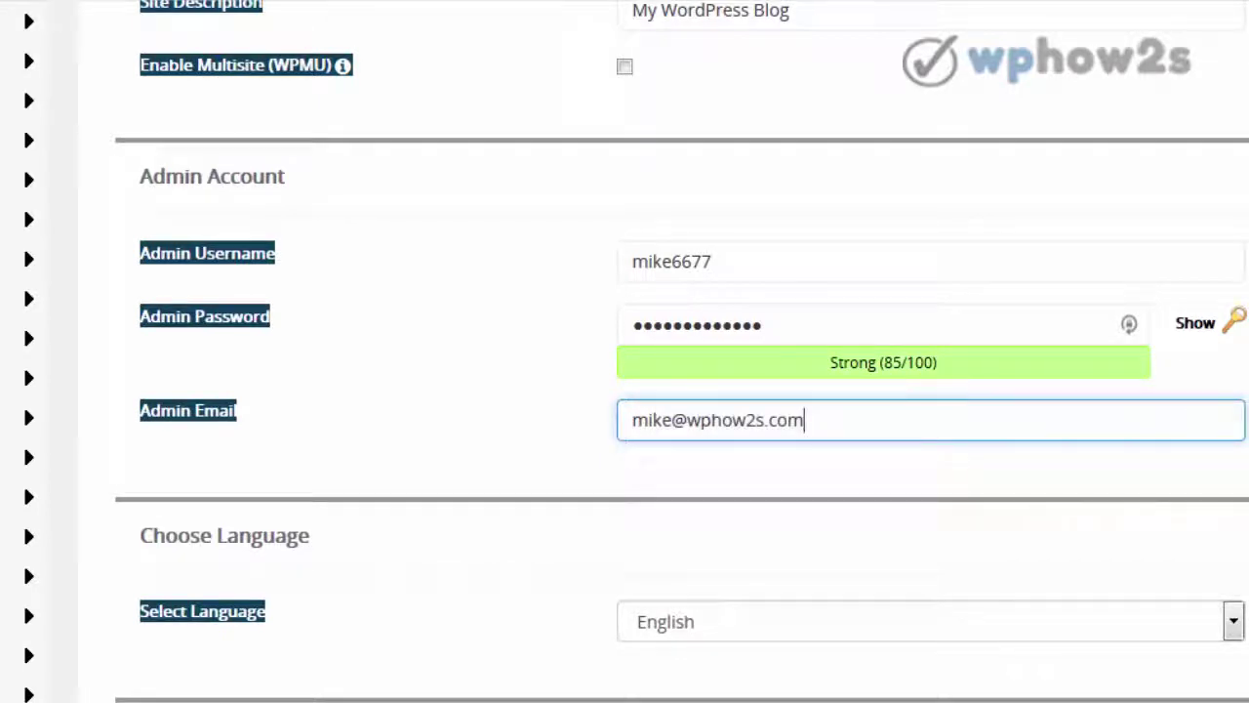
scroll(625, 351, "down", 4)
scroll(625, 351, "down", 1)
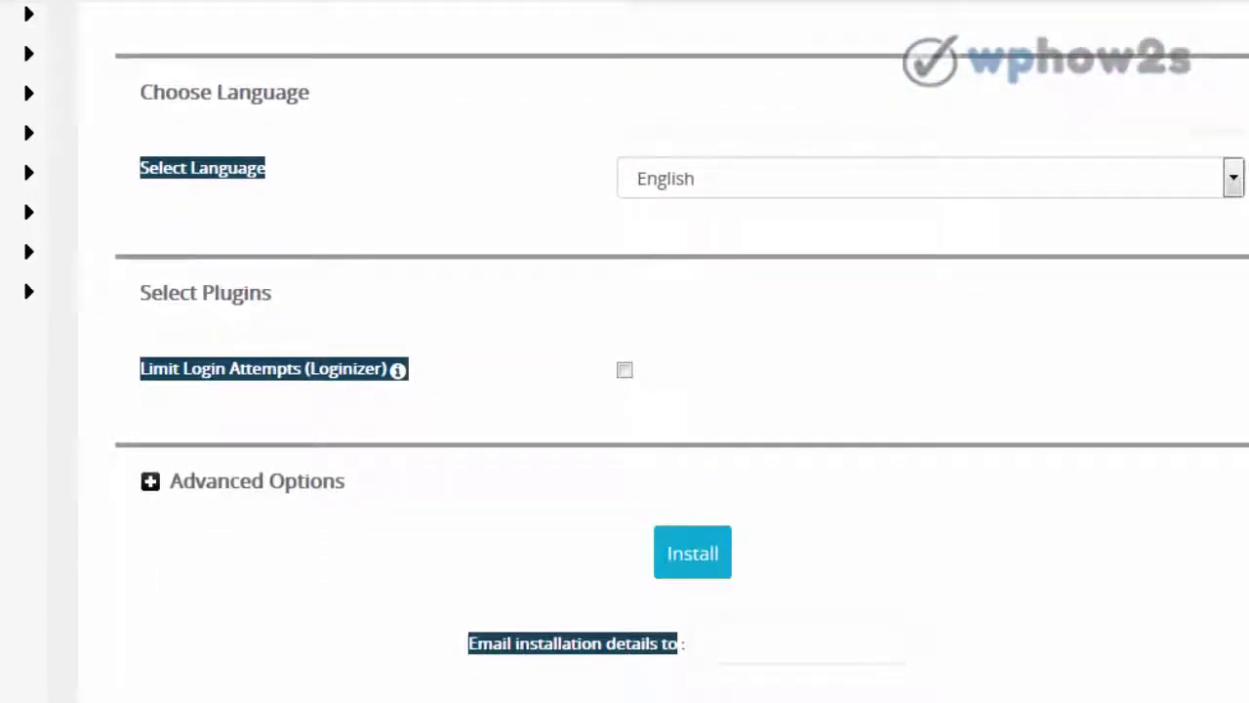
- Keep English as the site language, e-mail the installation details to the saved address, and install WordPress
left_click(1236, 182)
left_click(1236, 181)
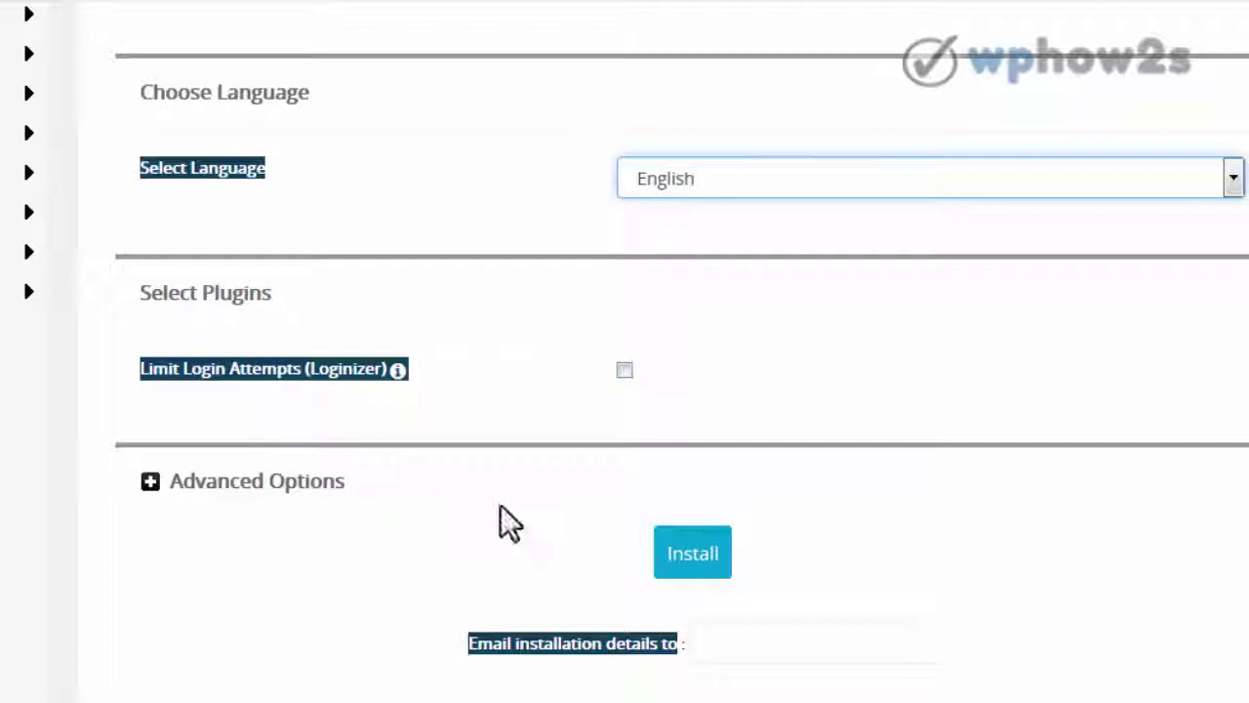
left_click(739, 642)
left_click(734, 644)
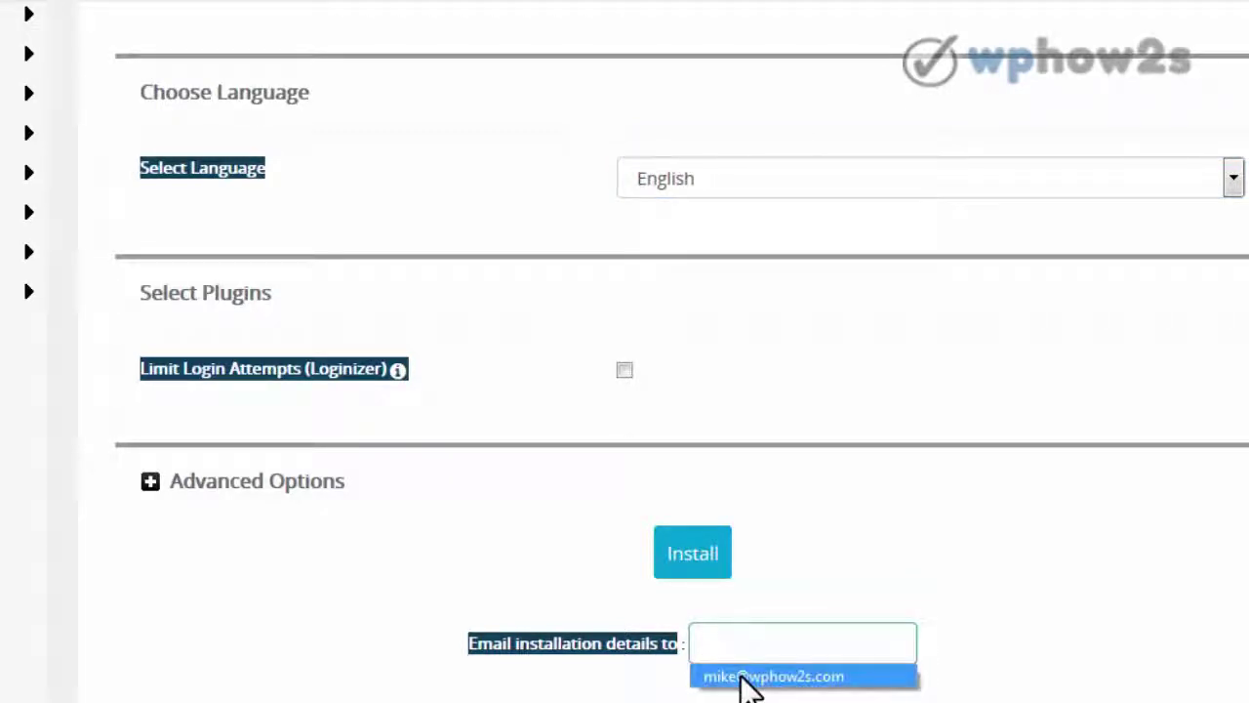
left_click(748, 676)
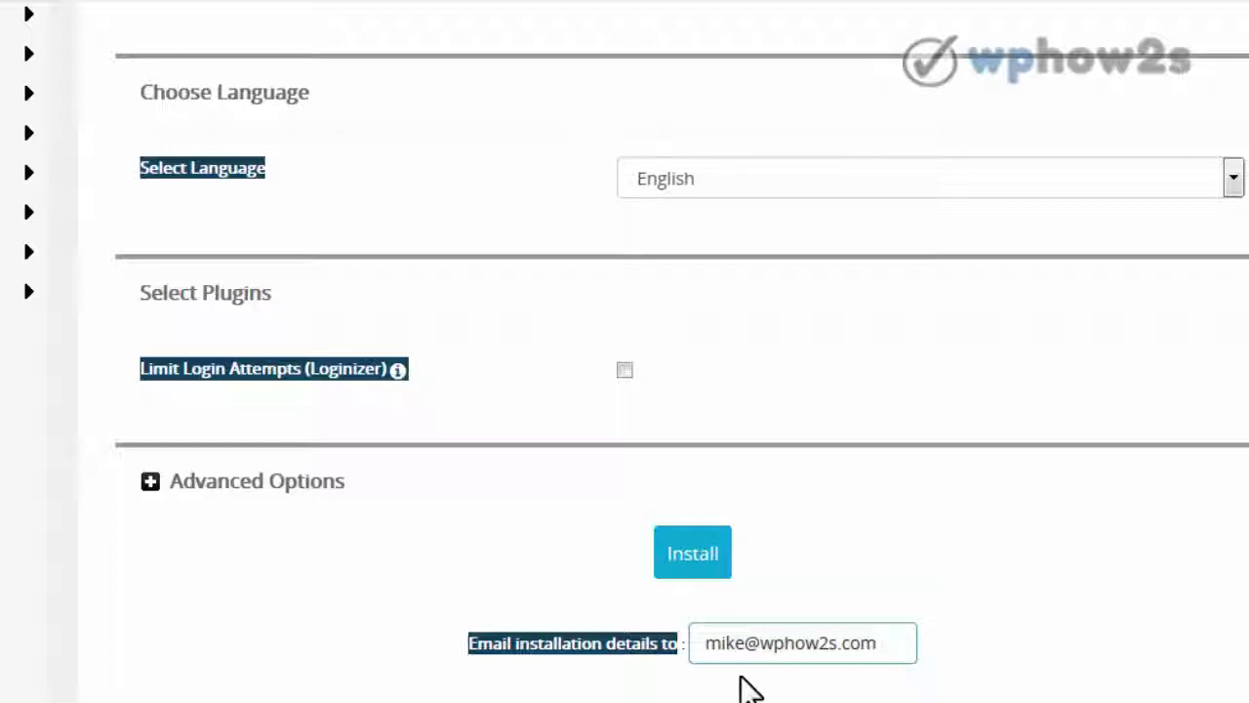
left_click(695, 564)
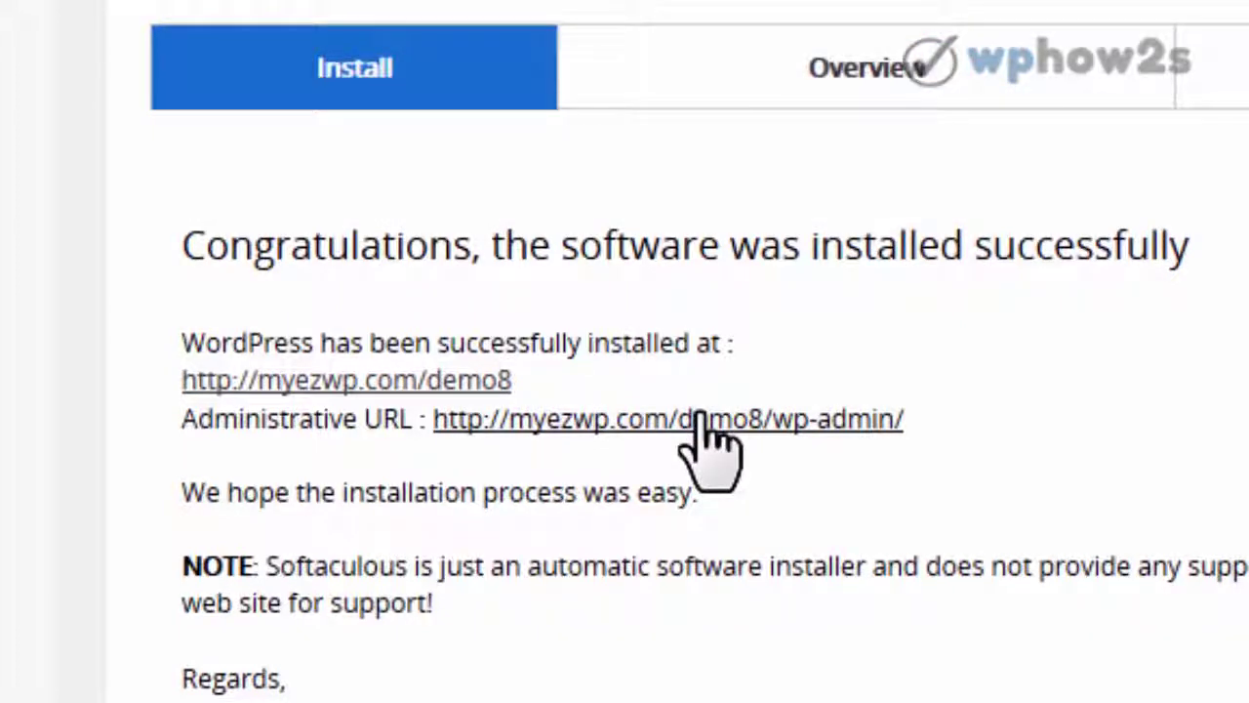
- Open the Administrative URL myezwp.com/demo8/wp-admin to reach the WordPress Dashboard
left_click(703, 420)
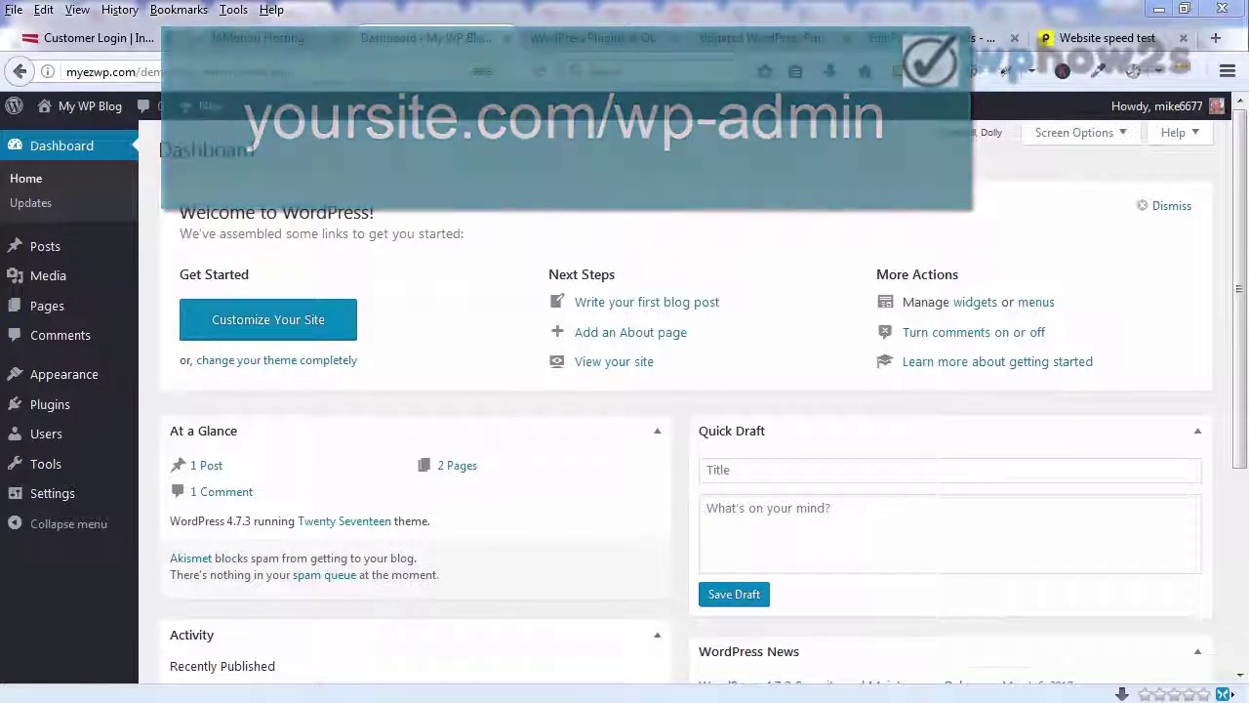
- Switch to the 'WordPress Plugins & Other Resources' tab and scroll down to its Simple Checklist
left_click(591, 41)
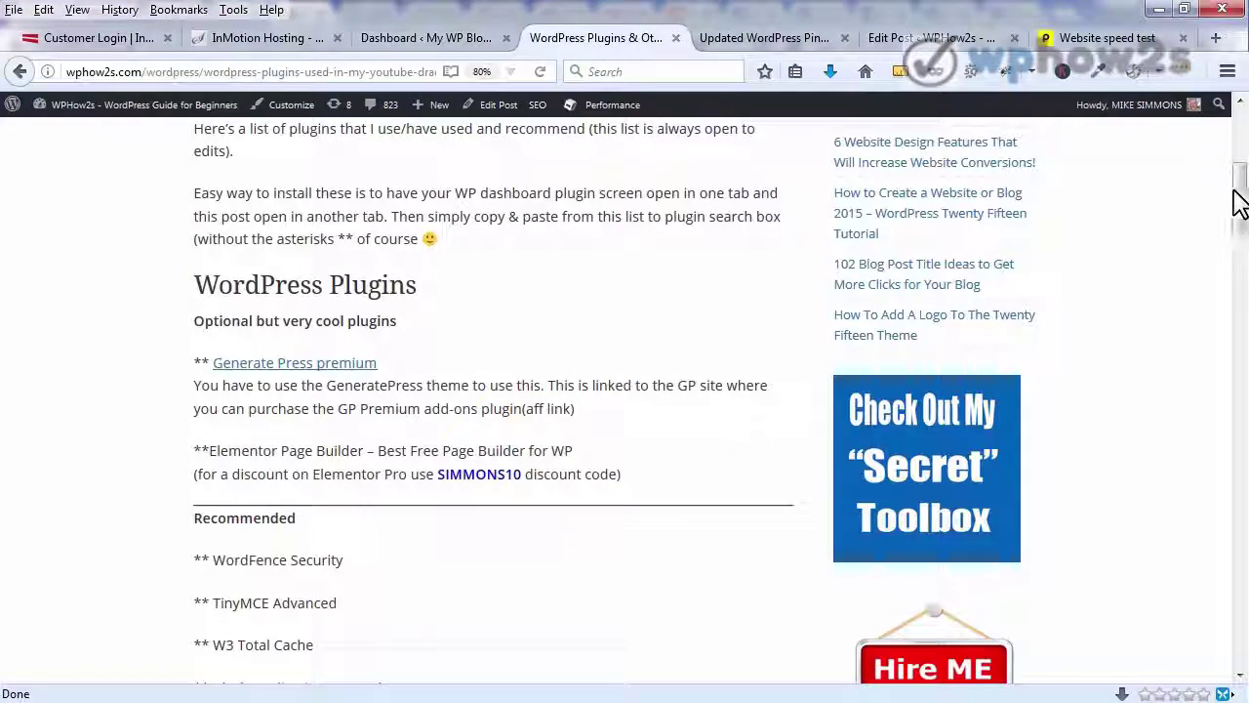
left_click_drag(1237, 189, 1219, 419)
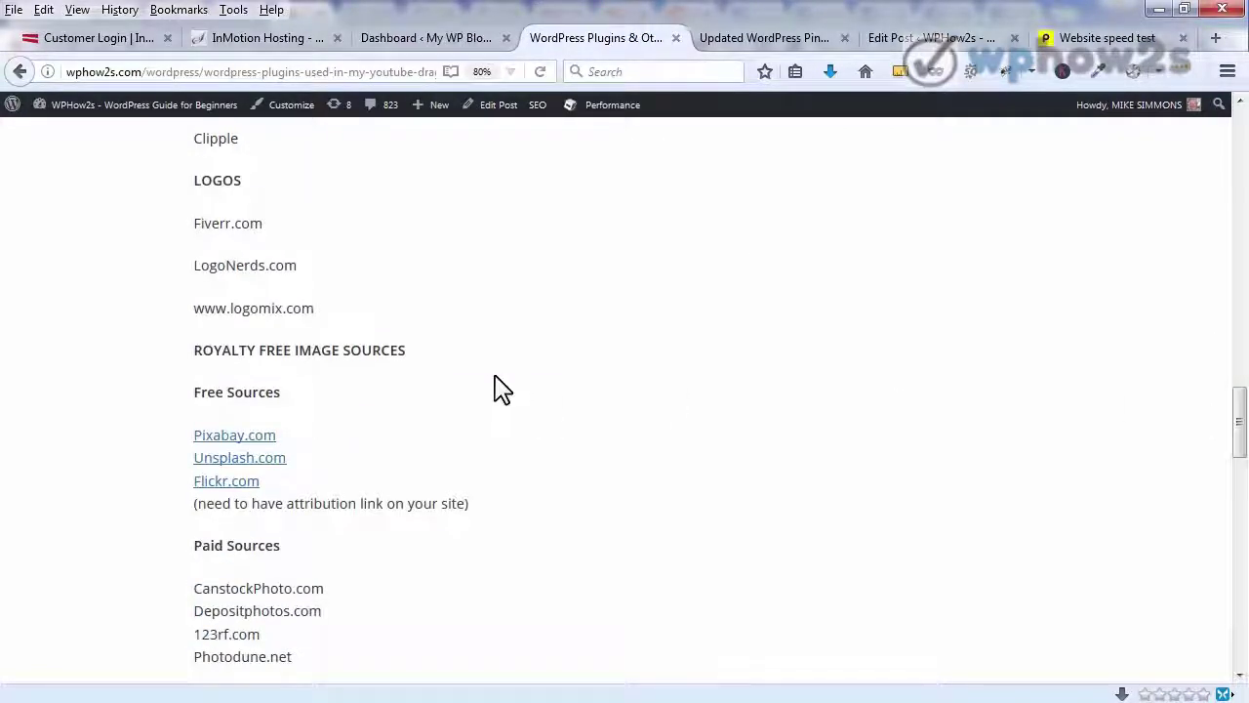
left_click_drag(1240, 412, 1238, 449)
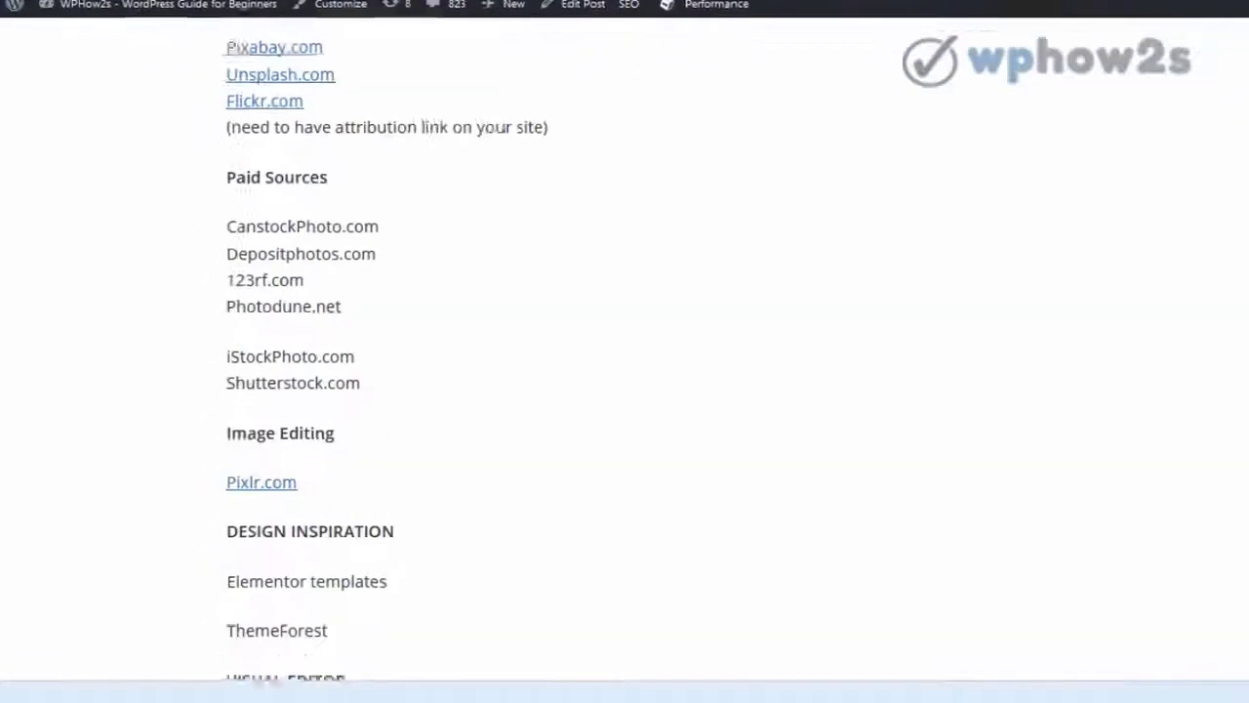
scroll(625, 351, "down", 10)
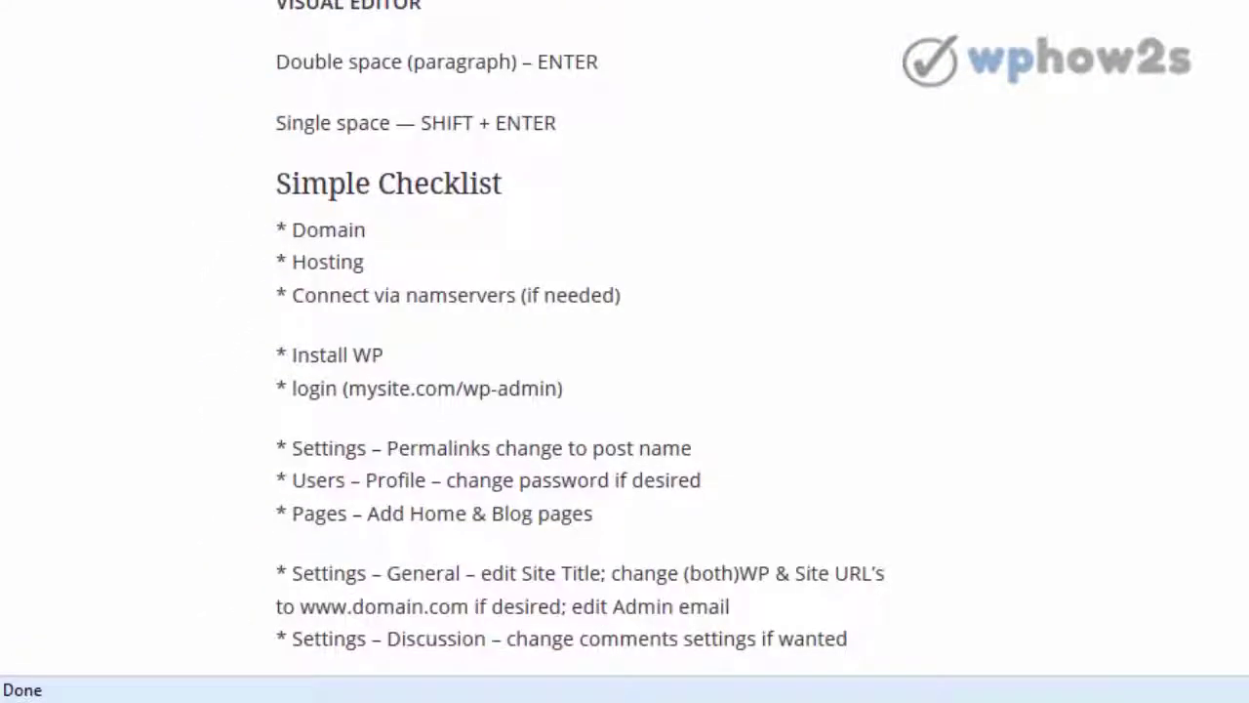